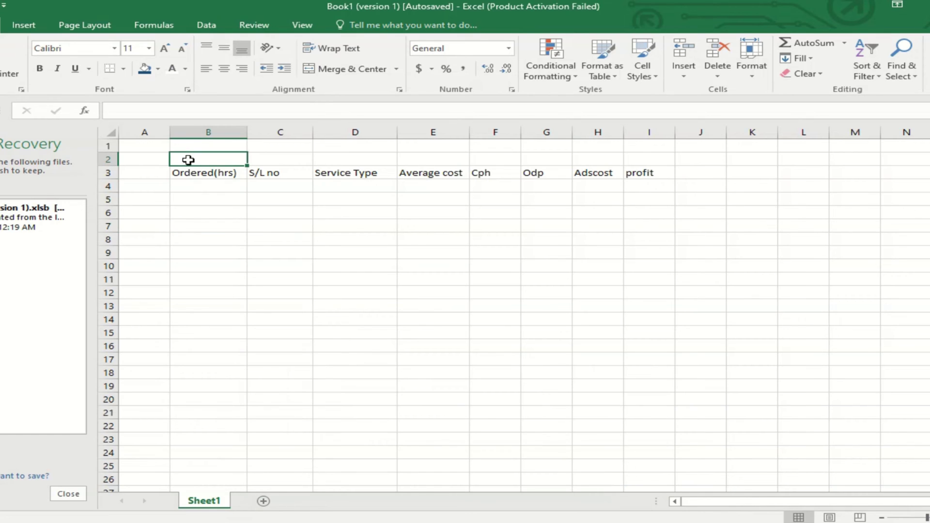
Merge and centre B2:I2 with the title 'Origin Ads', then select B3:I22
left_click_drag(197, 155, 649, 166)
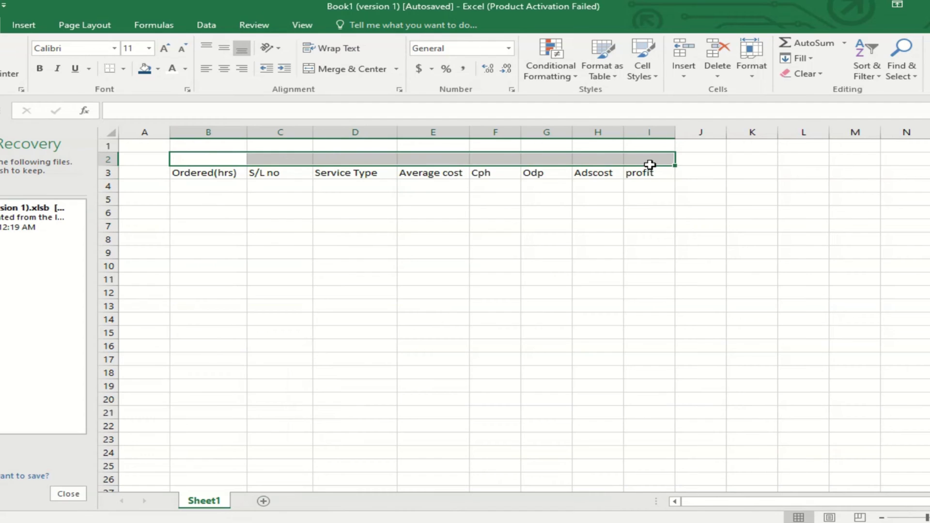
left_click(353, 68)
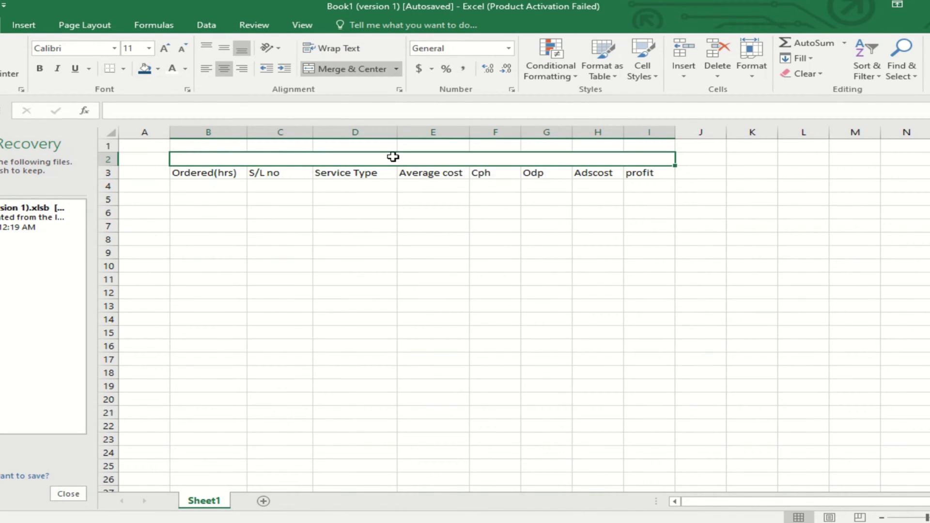
type("Origin ")
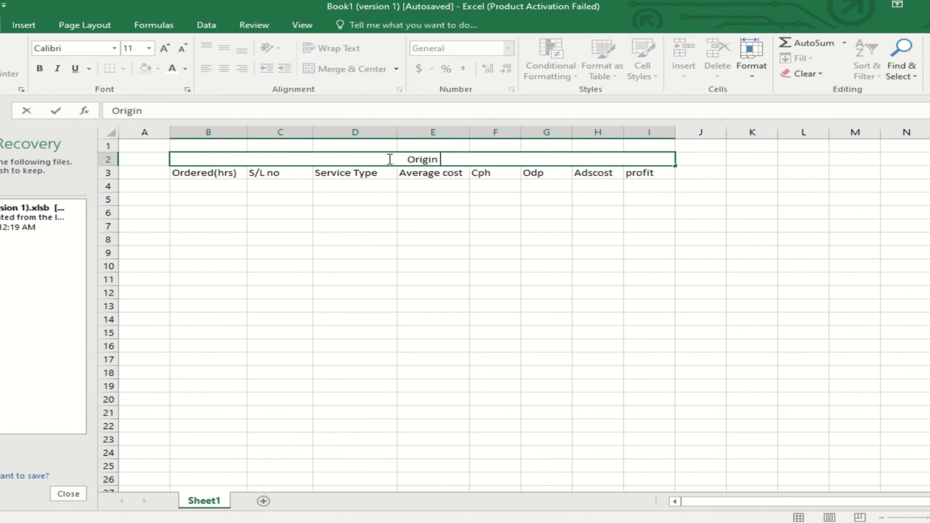
type("Ads")
left_click_drag(187, 179, 643, 422)
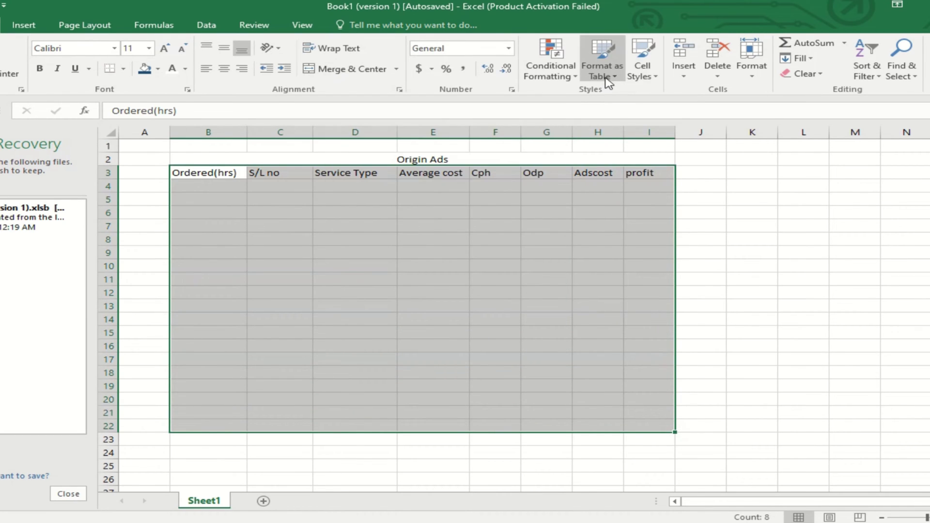
Format B3:I22 as a table with a light table style
left_click(646, 72)
left_click(600, 73)
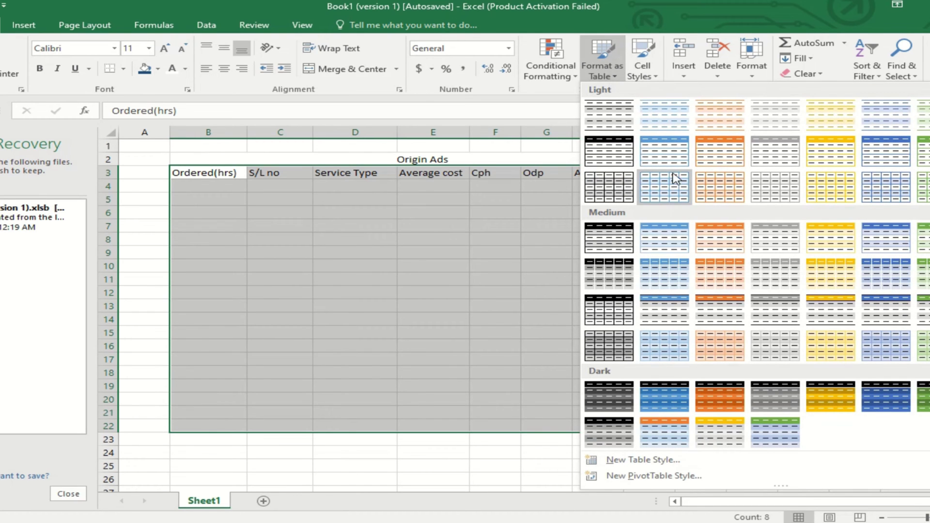
left_click(663, 152)
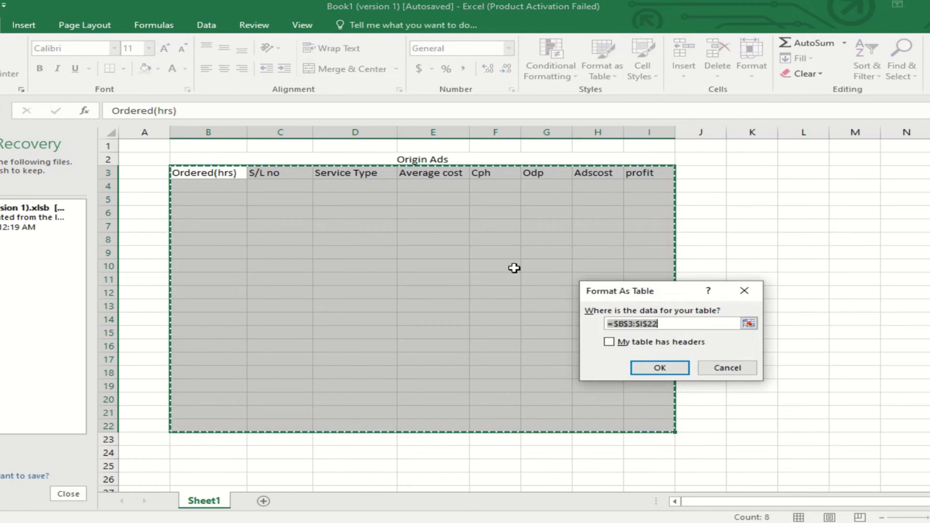
left_click(658, 368)
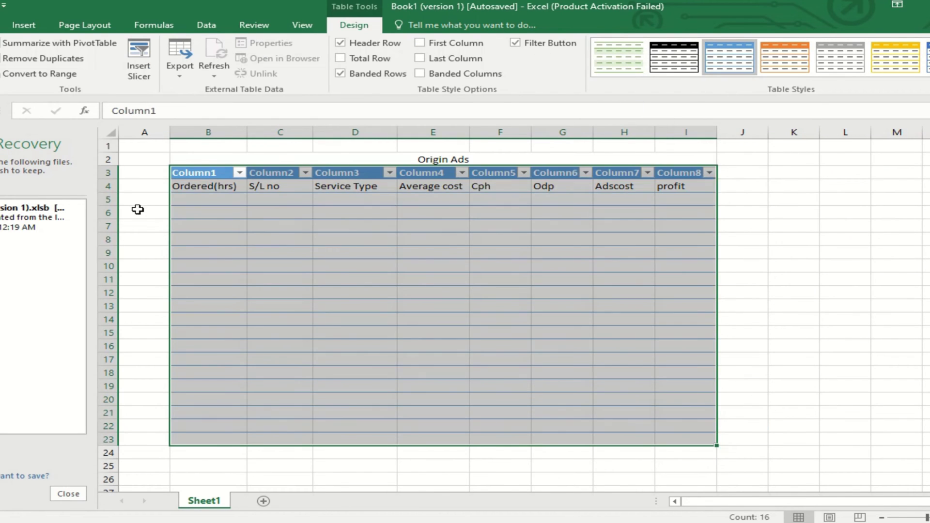
left_click(728, 262)
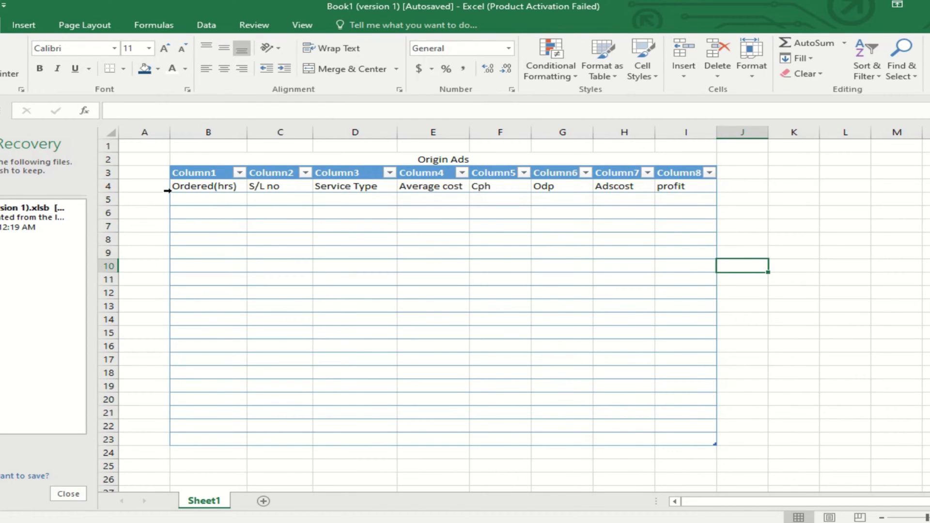
Undo that table and reapply a medium light-blue banded style to B3:I22
left_click(166, 172)
key("ctrl+z")
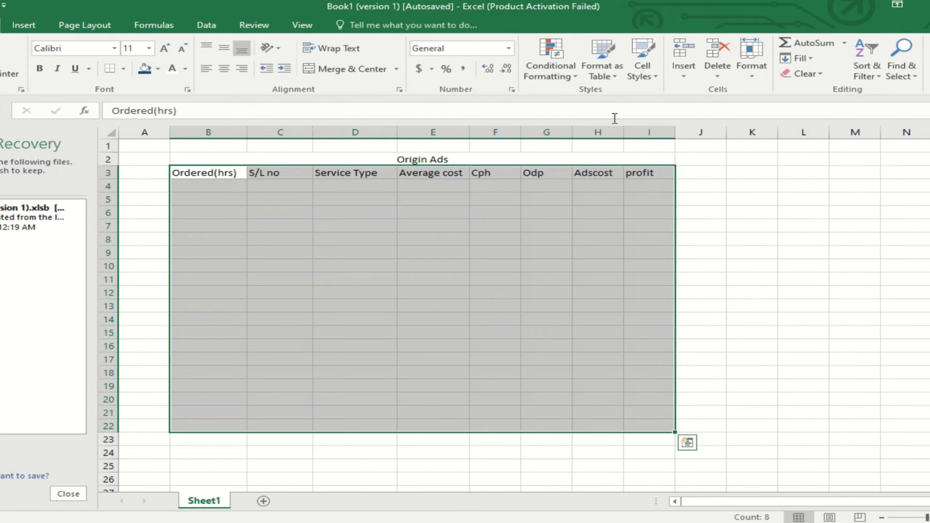
left_click(615, 77)
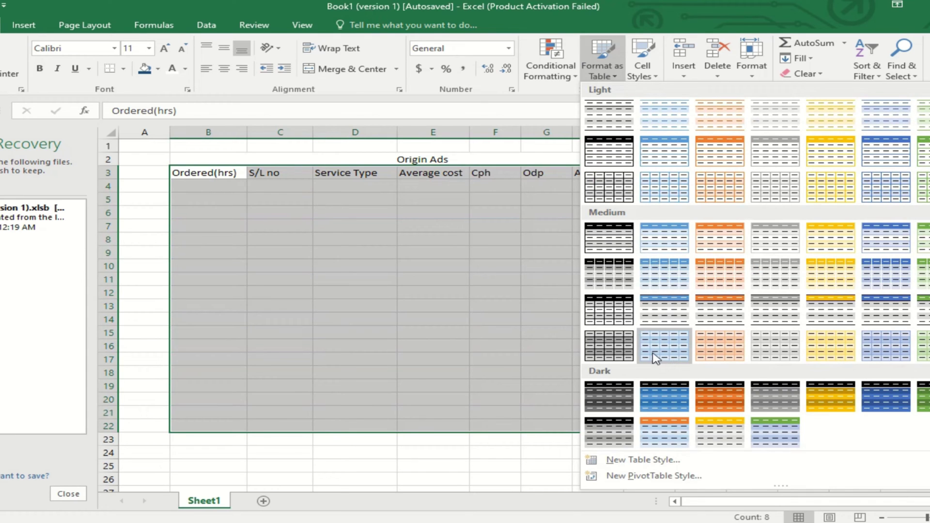
left_click(667, 349)
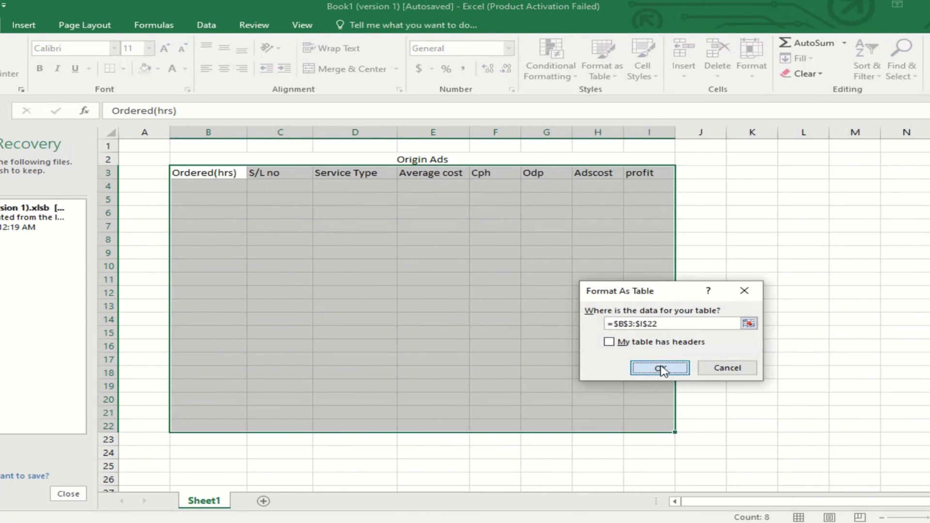
left_click(660, 368)
left_click(773, 308)
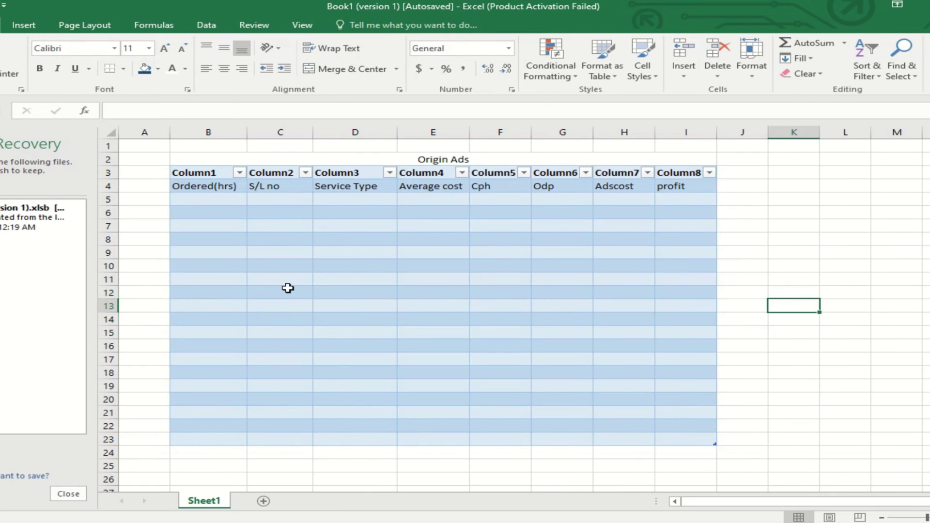
Give the merged Origin Ads title a dark blue fill and white font
left_click(236, 158)
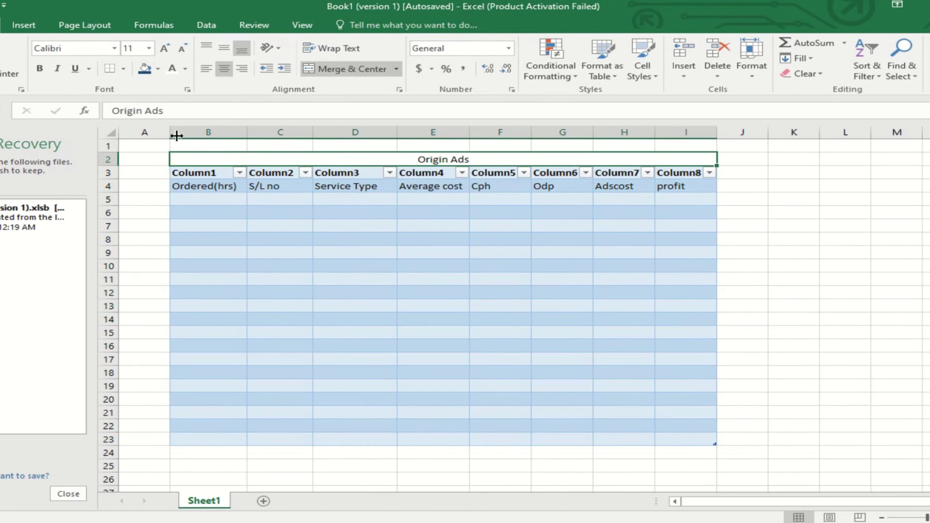
left_click(158, 69)
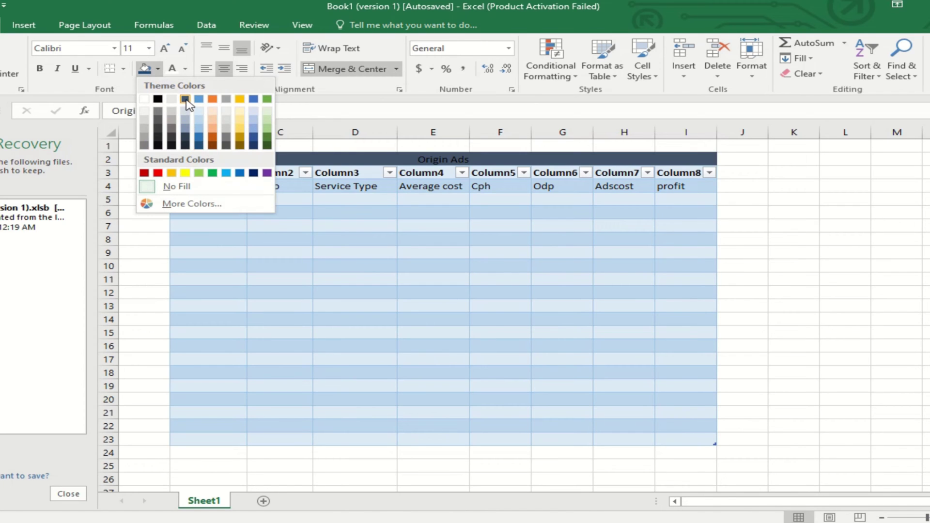
left_click(199, 145)
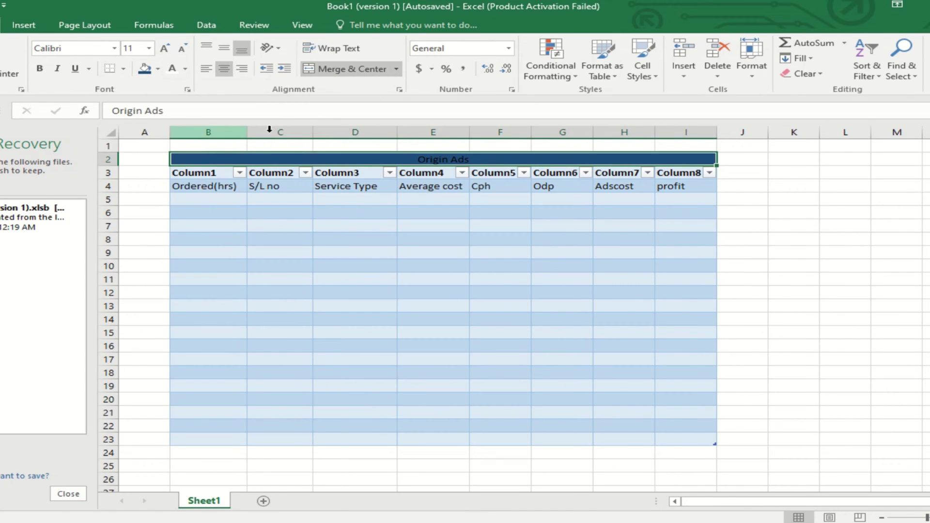
left_click(185, 69)
left_click(173, 115)
Make the title bold at size 12, then select B24:I24
left_click(41, 69)
left_click(149, 48)
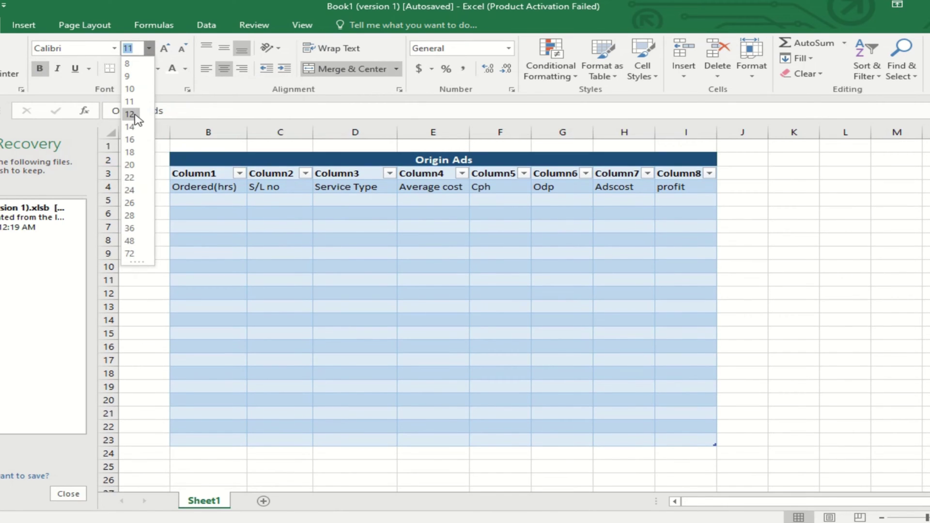
left_click(131, 115)
left_click(849, 250)
left_click(189, 454)
left_click_drag(189, 454, 702, 451)
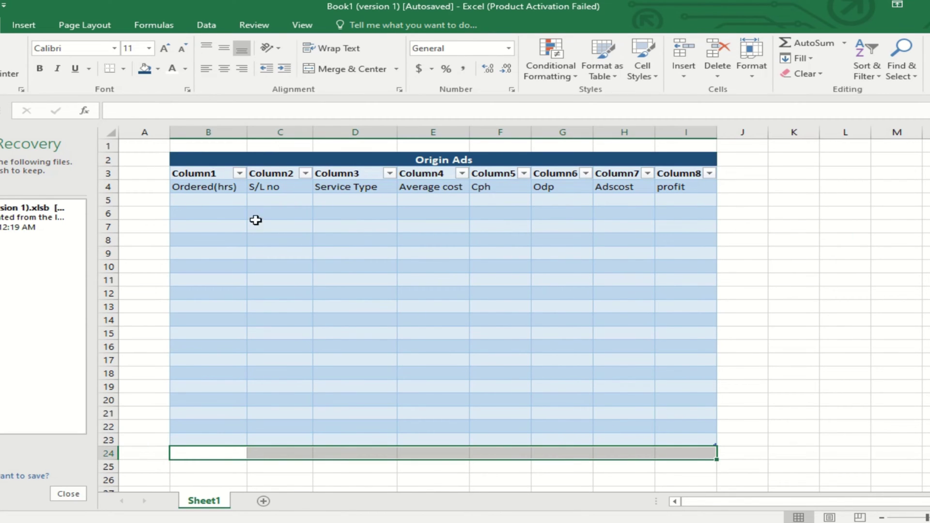
Fill B24:I24 dark blue and label B24 'TOTAL' in white text
left_click(158, 68)
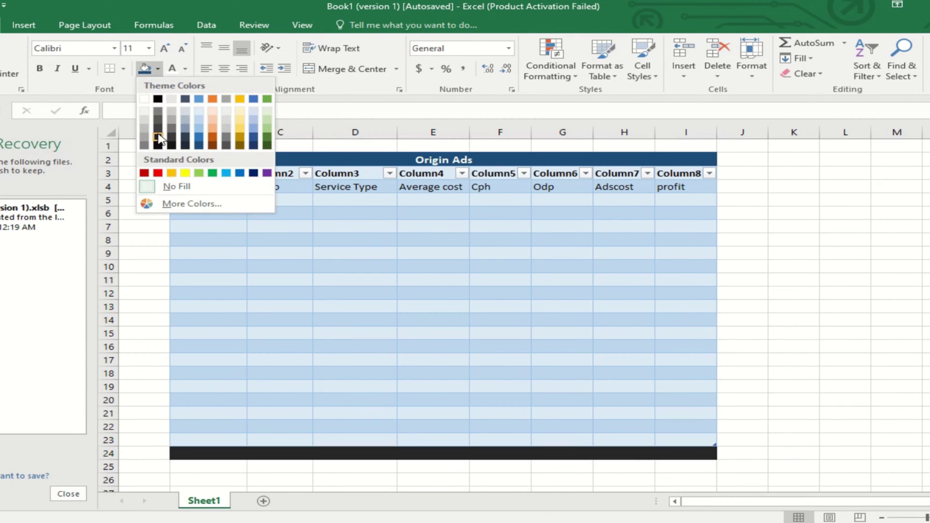
left_click(199, 144)
left_click(223, 453)
type("TOTAL")
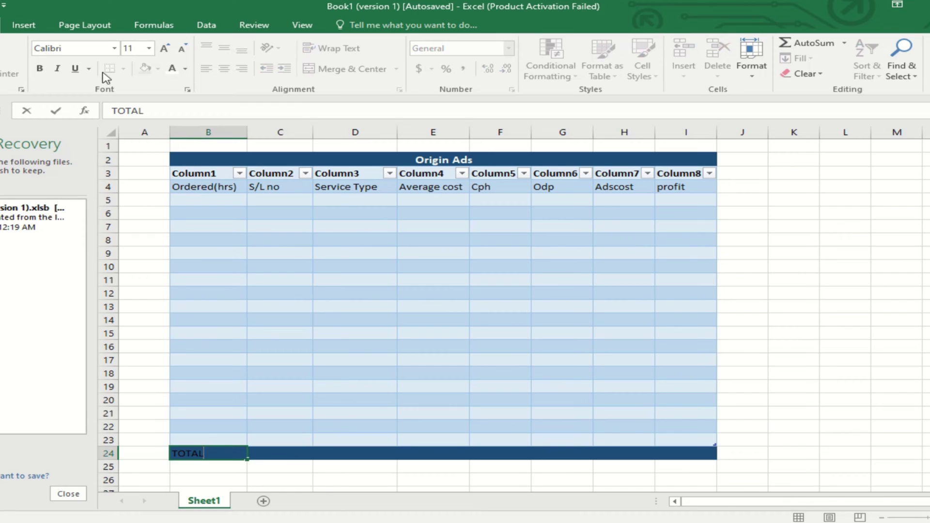
left_click(185, 69)
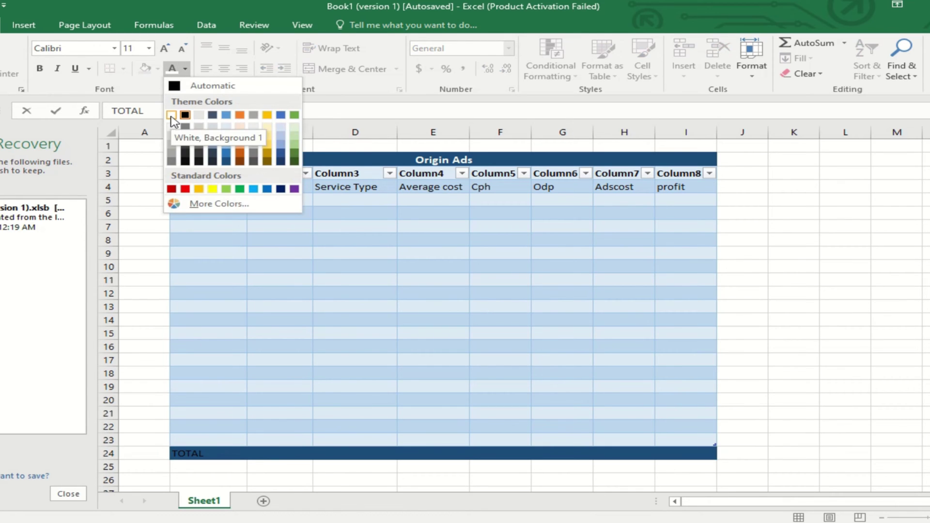
left_click(171, 116)
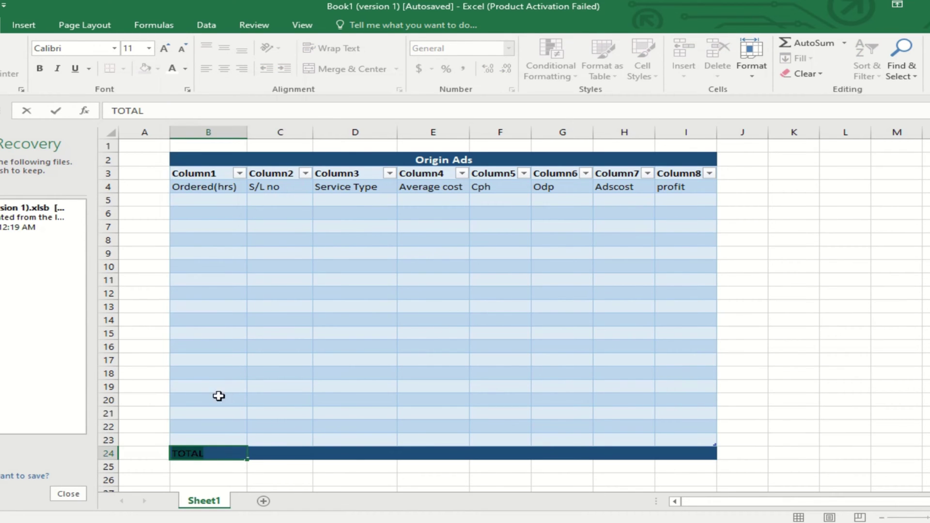
left_click(186, 69)
left_click(172, 115)
left_click(278, 456)
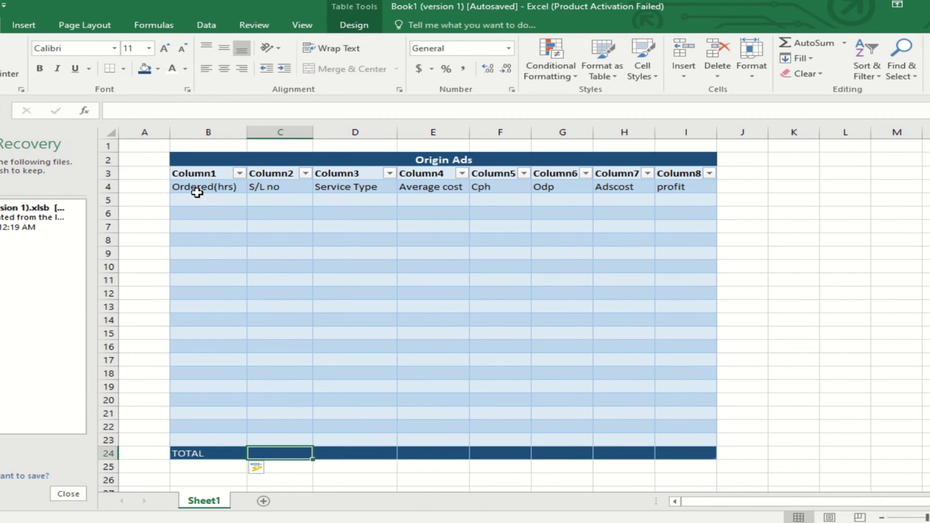
Enter ordered hours 3000, 4000 and 3400 in B5:B7
left_click(221, 197)
type("3000")
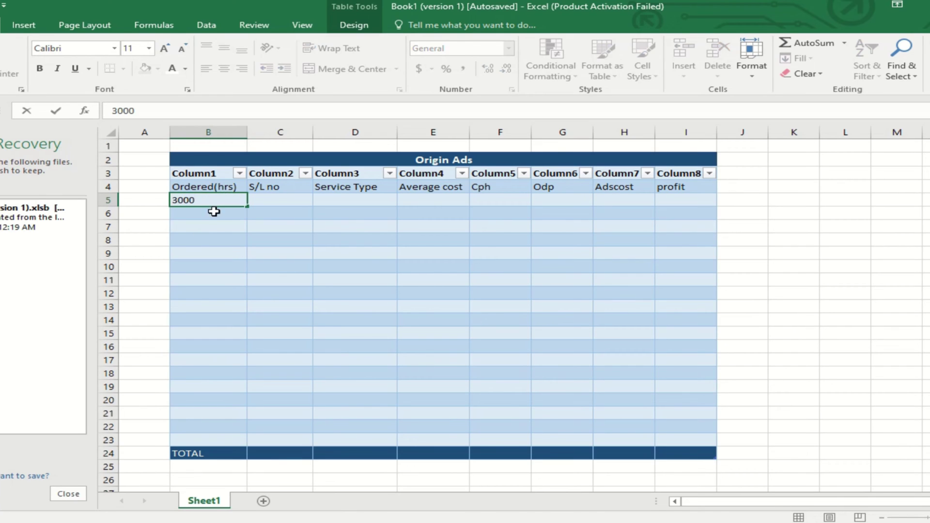
left_click(213, 214)
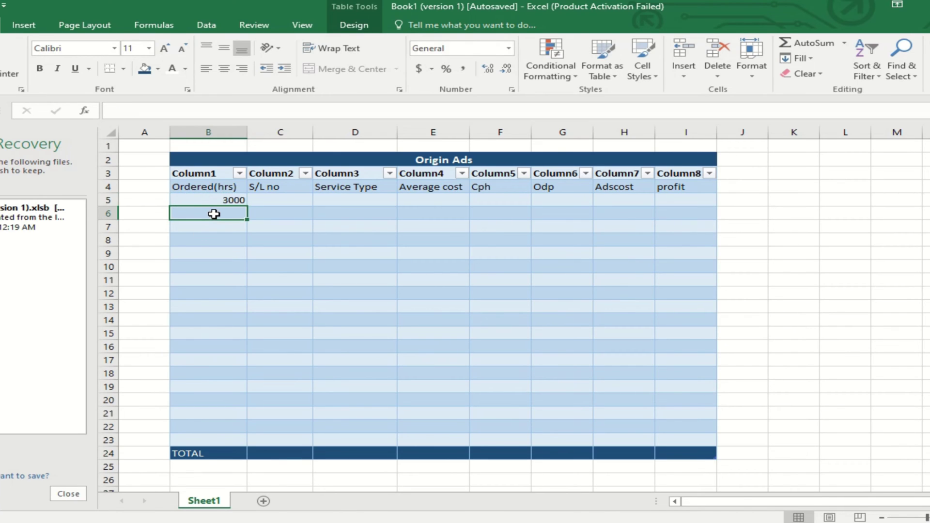
type("4000")
left_click(219, 226)
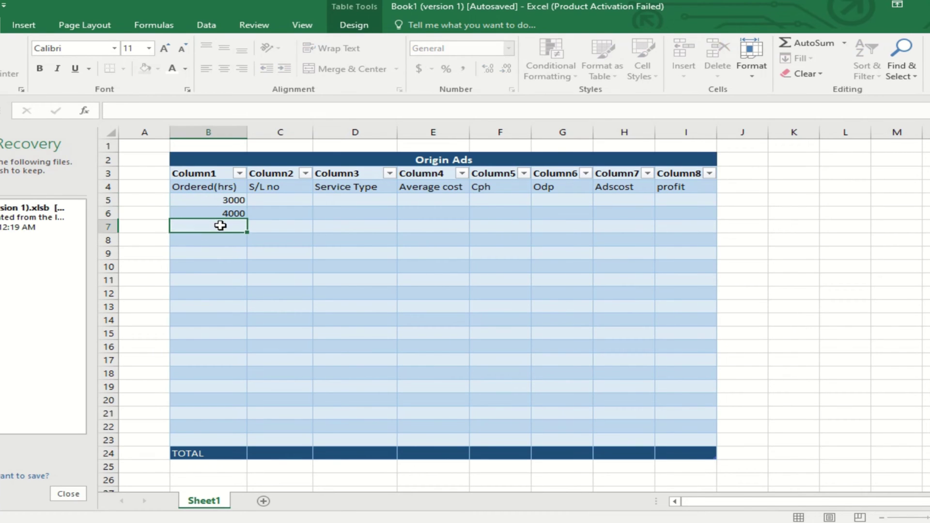
type("34000")
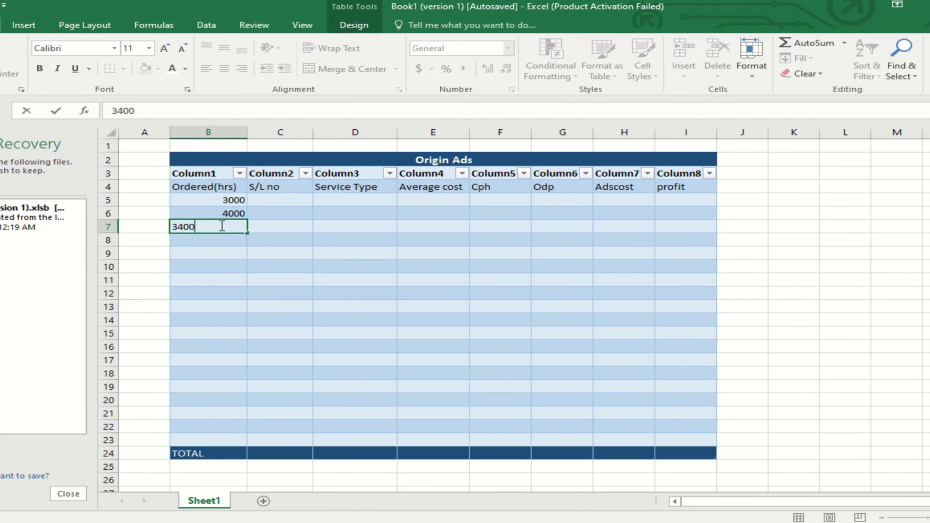
left_click(284, 200)
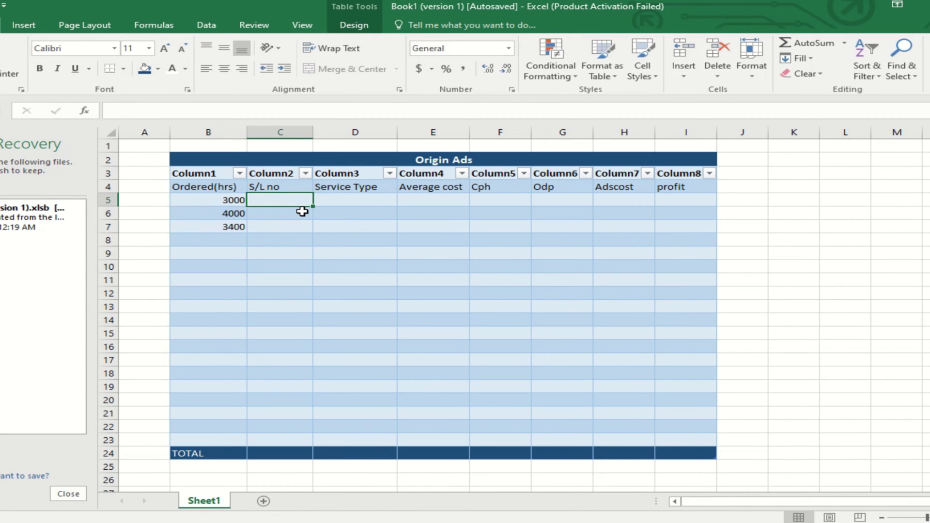
Enter S/L numbers 42100, 42102, 42109 and 42110 in C5:C8
type("42100")
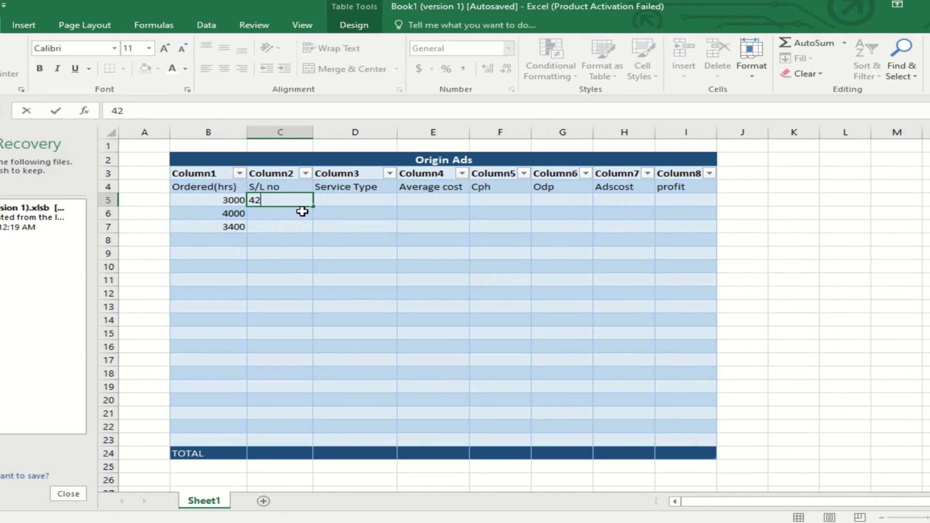
left_click(262, 216)
type("42")
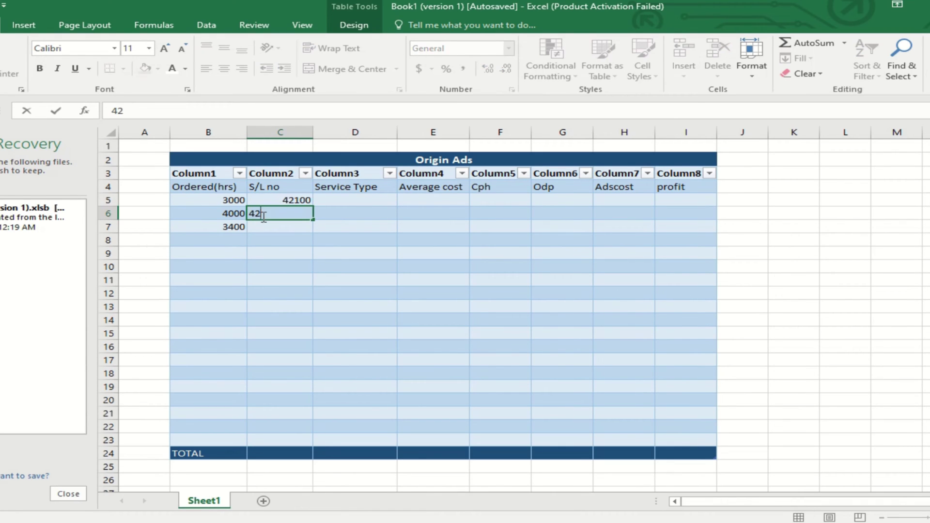
type("102")
left_click(286, 231)
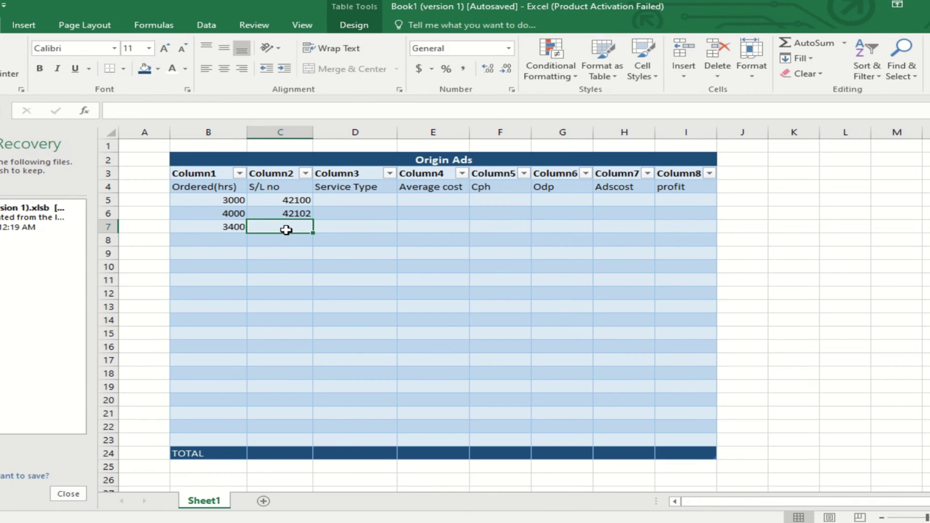
type("4210")
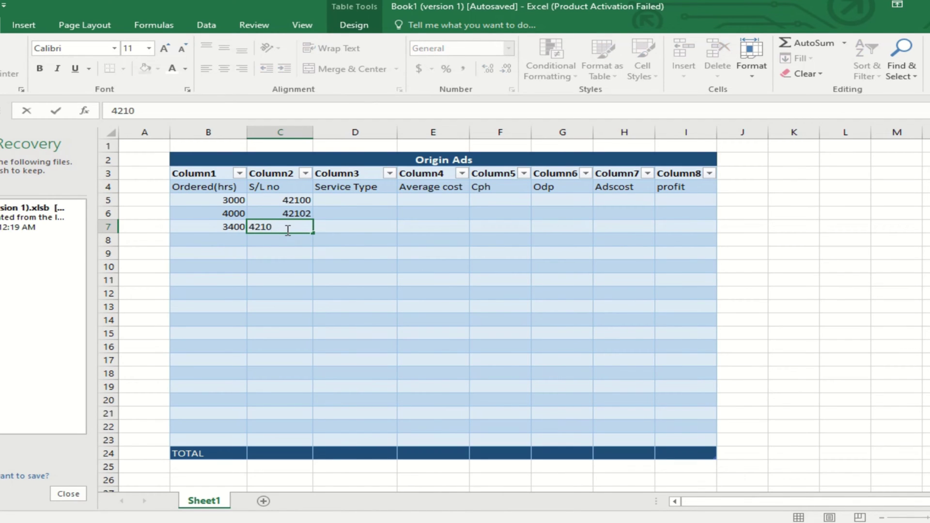
type("9")
left_click(304, 242)
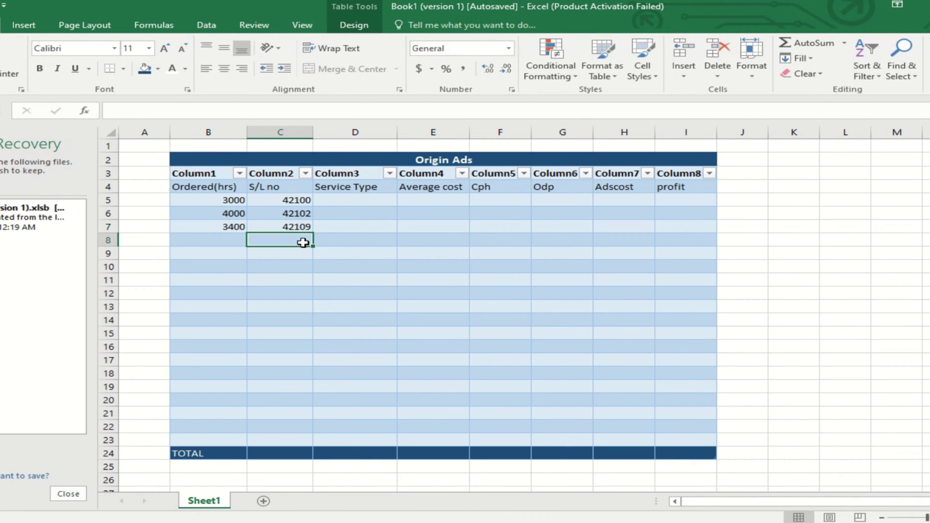
type("4211")
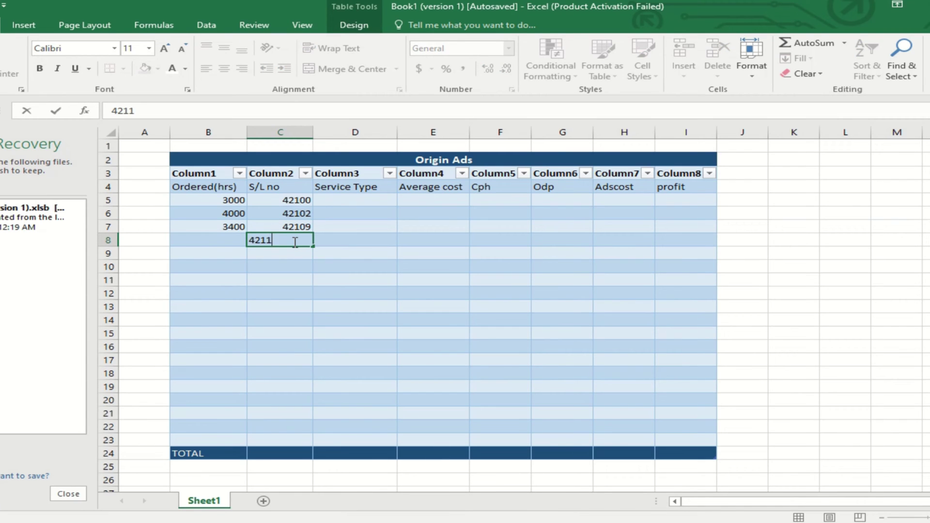
type("0")
left_click(229, 243)
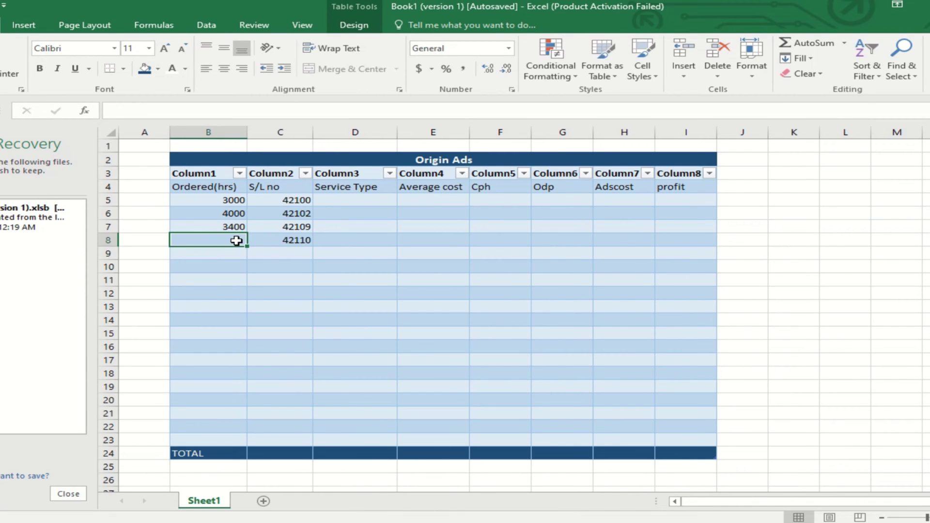
Enter 2600 as the fourth ordered hours value in B8
type("2600")
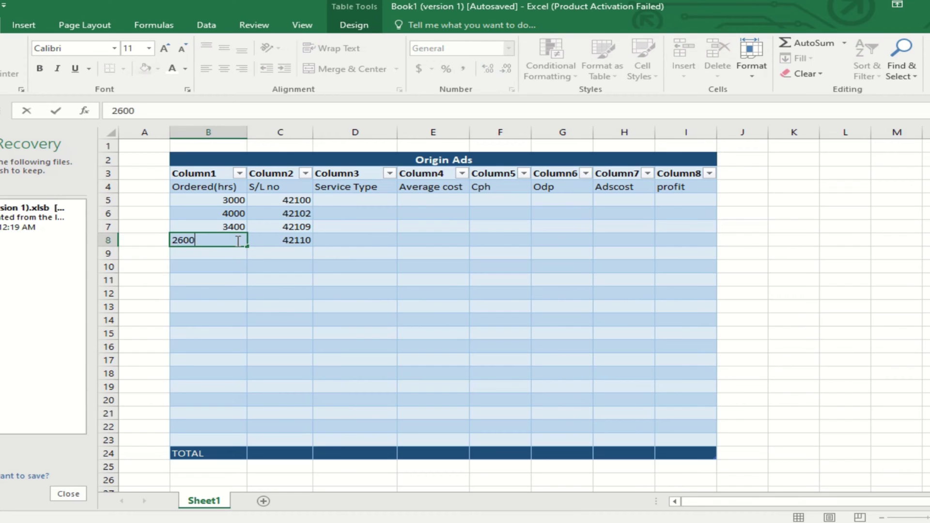
left_click(357, 242)
left_click(356, 200)
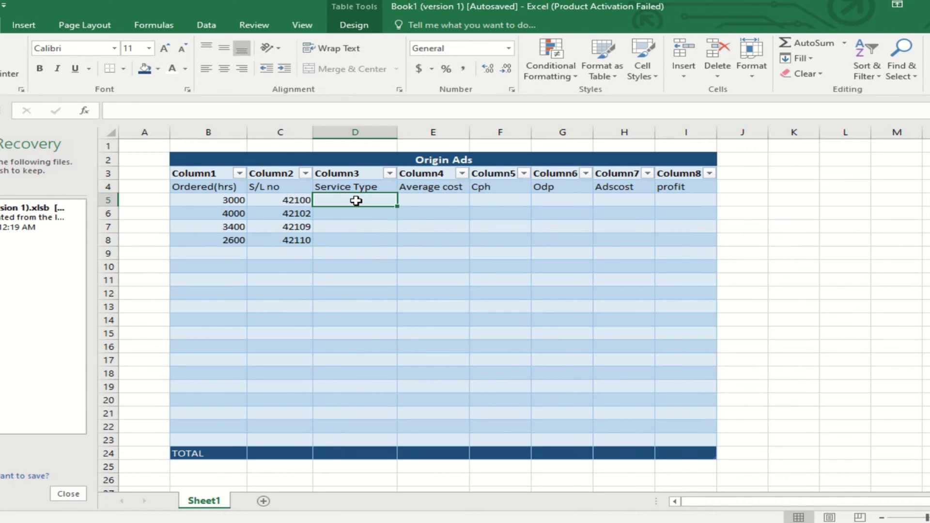
Fill Service Type cells D5 through D8 with 'watch hours'
type("watch ho")
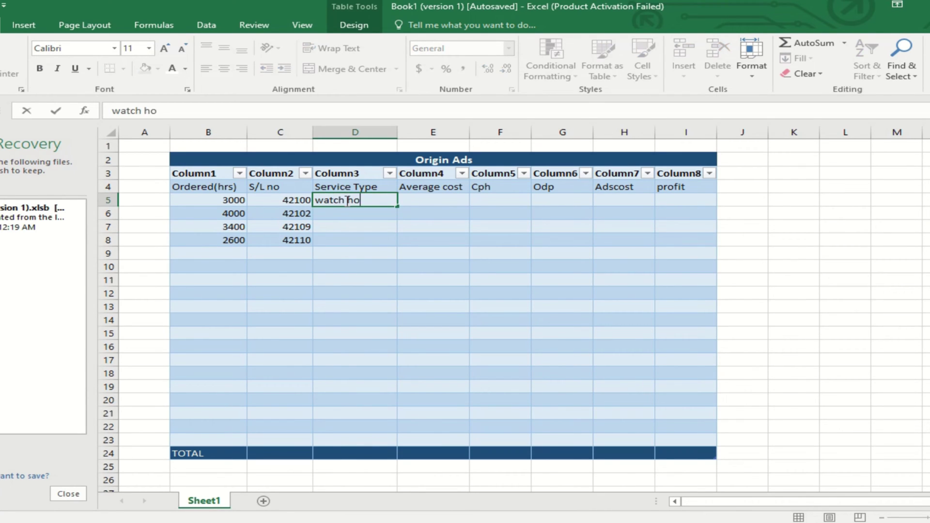
type("urs")
key("Return")
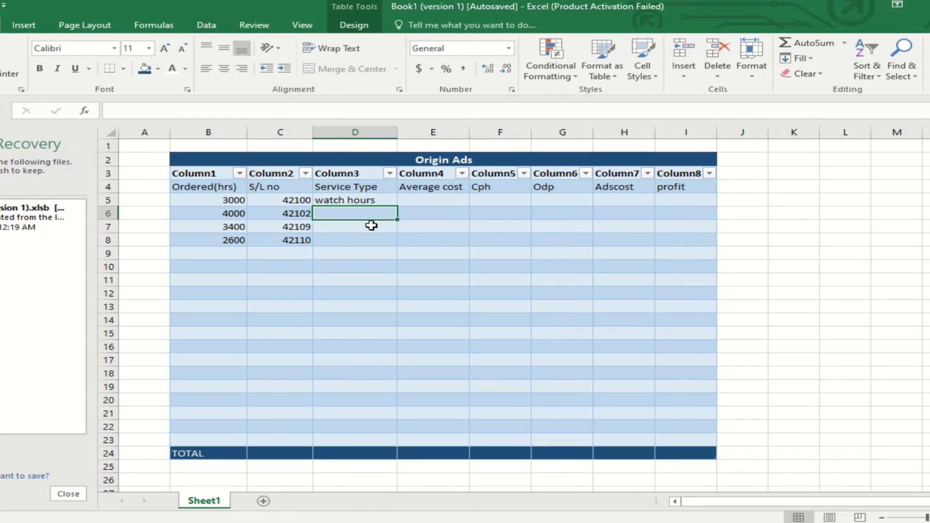
type("w")
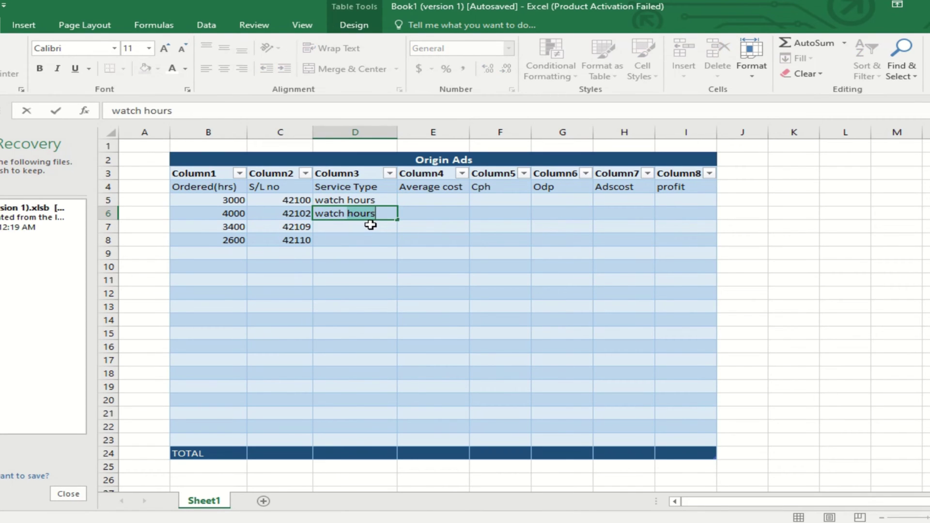
type("atch")
key("Return")
double_click(385, 214)
left_click_drag(385, 213, 315, 213)
right_click(316, 213)
left_click(333, 239)
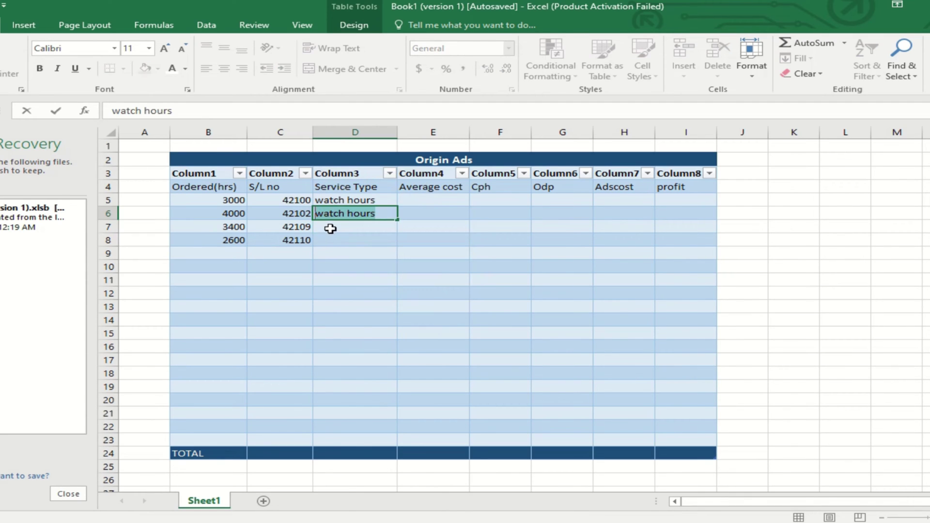
left_click(330, 228)
key("ctrl+v")
key("Return")
key("ctrl+v")
left_click(432, 202)
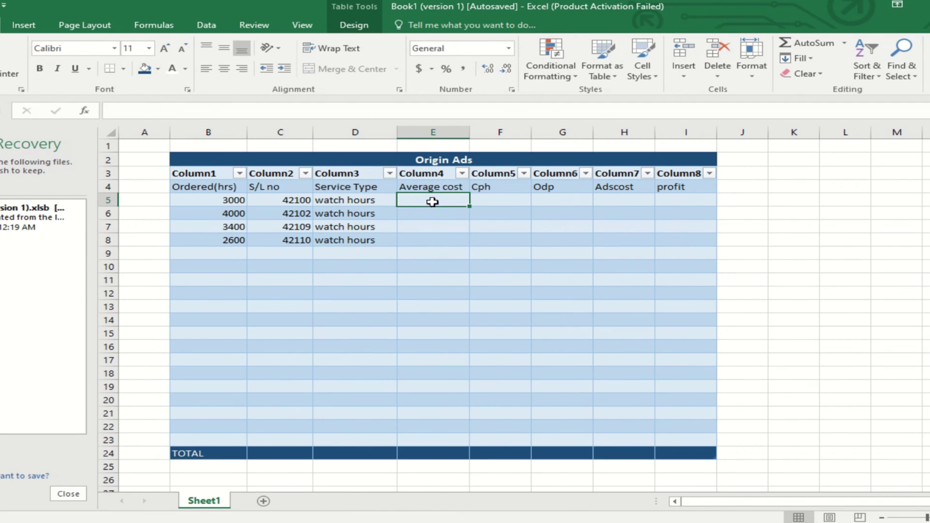
Apply US dollar accounting format to Average cost cells E5:E23
left_click_drag(430, 202, 430, 439)
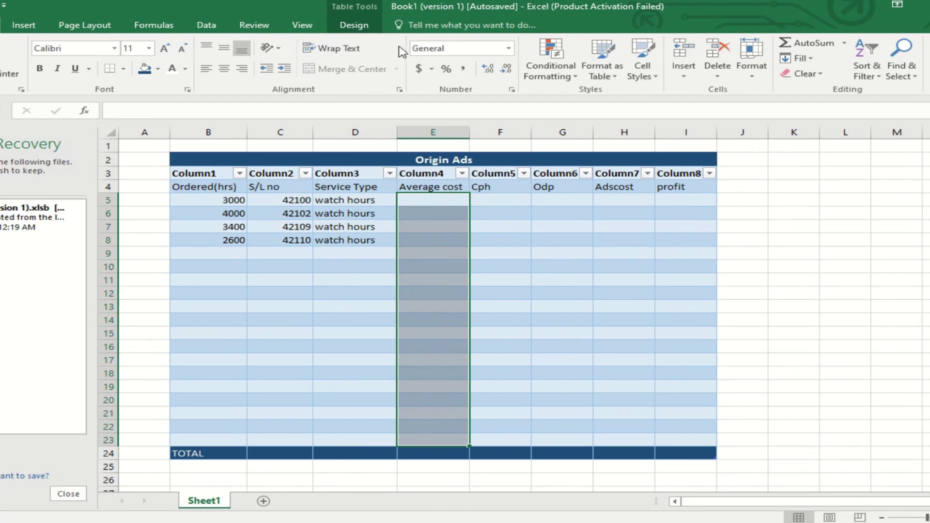
left_click(430, 68)
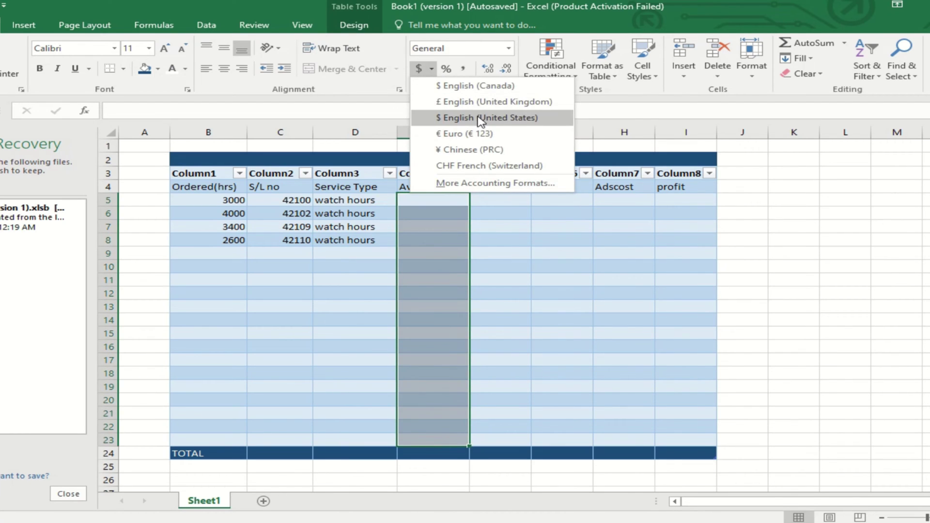
left_click(481, 118)
Enter =SUBTOTAL(109,E5:E23) in the Average cost TOTAL cell E24
left_click(423, 455)
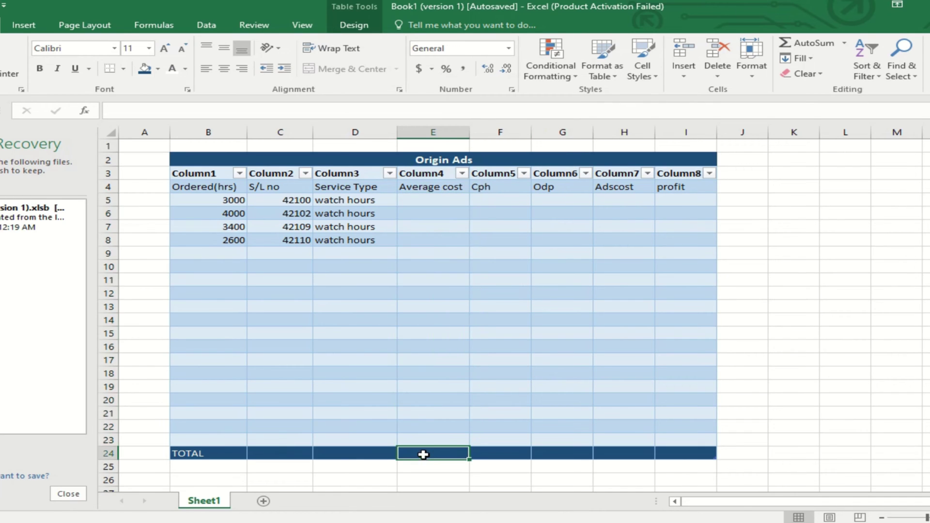
double_click(433, 456)
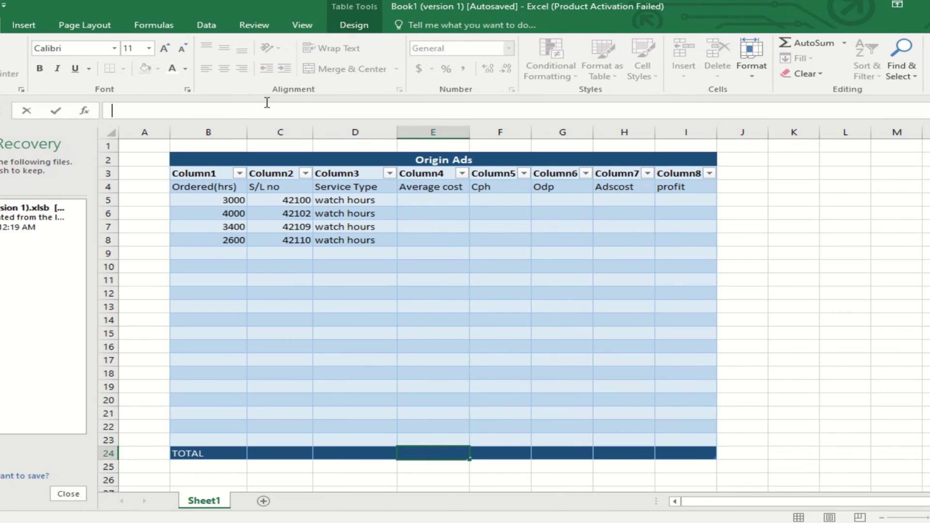
type("=subtota")
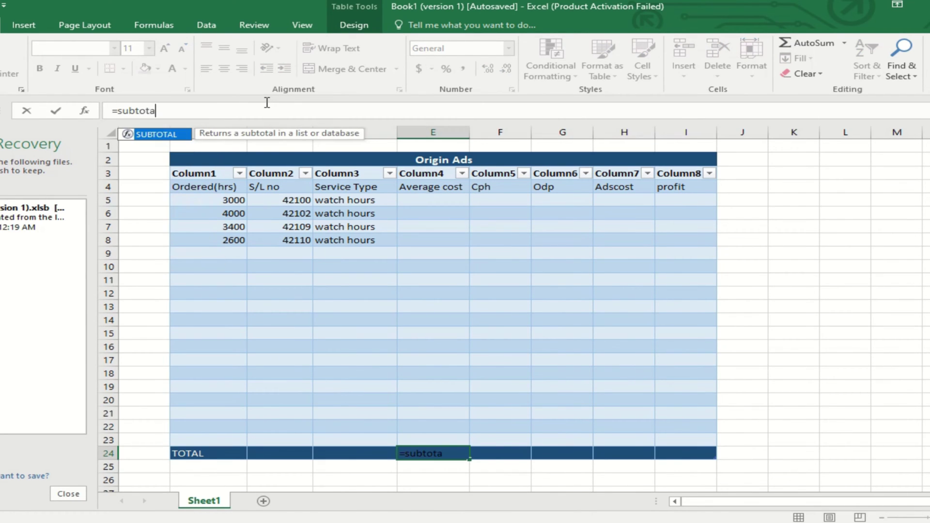
type("l(")
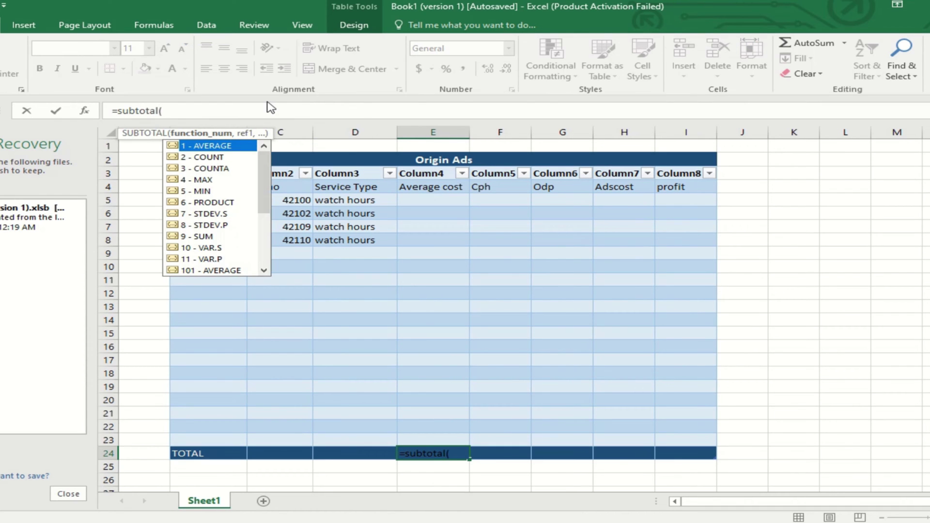
type("109,")
left_click_drag(406, 200, 463, 436)
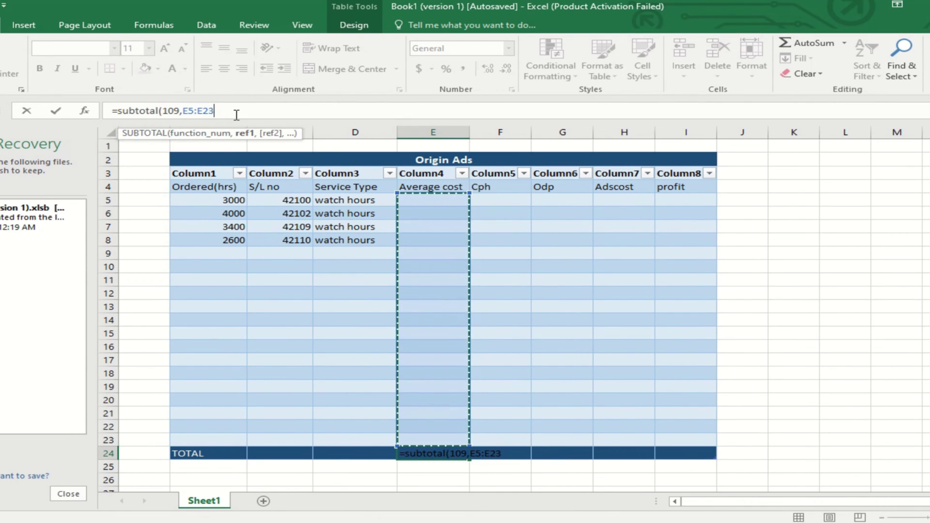
key("Return")
Apply US dollar accounting format to E5:E24, including the TOTAL cell
mouse_move(417, 200)
left_mouse_down()
mouse_move(441, 259)
mouse_move(444, 460)
mouse_move(442, 452)
left_mouse_up()
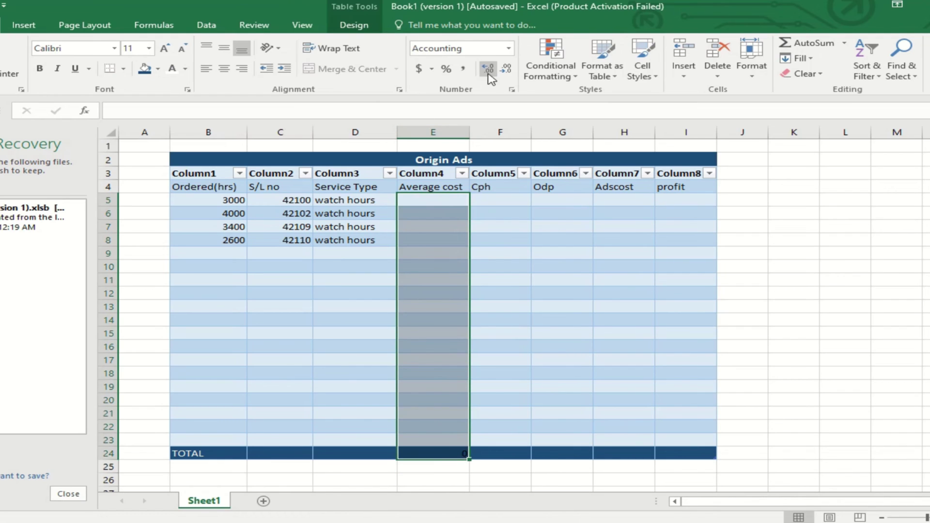
left_click(431, 68)
left_click(487, 117)
left_click_drag(442, 264, 443, 202)
left_click(442, 202)
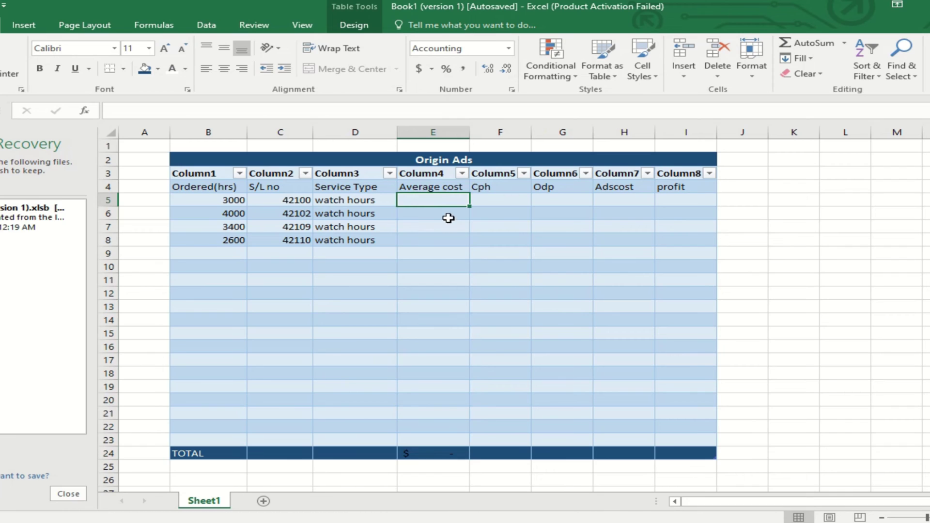
double_click(454, 199)
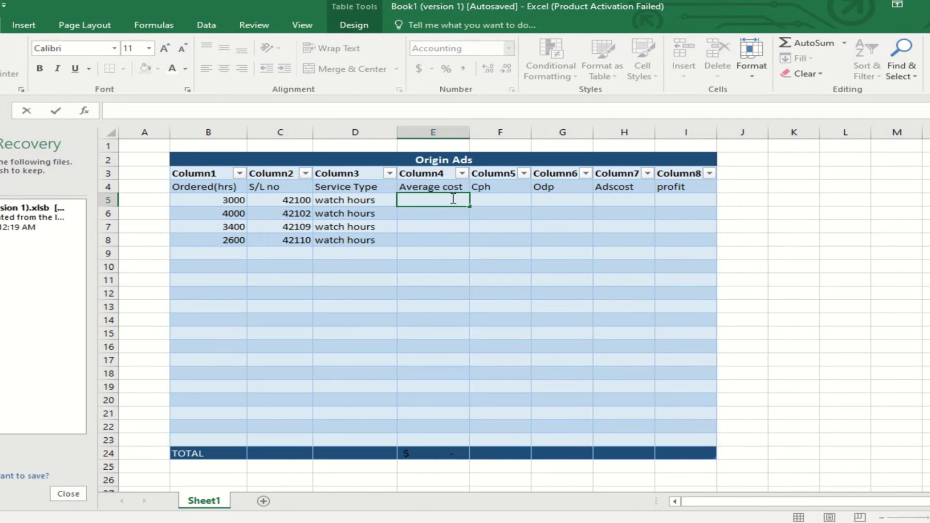
Enter 60 in Average cost cells E5 through E8 and copy the value
left_click(443, 212)
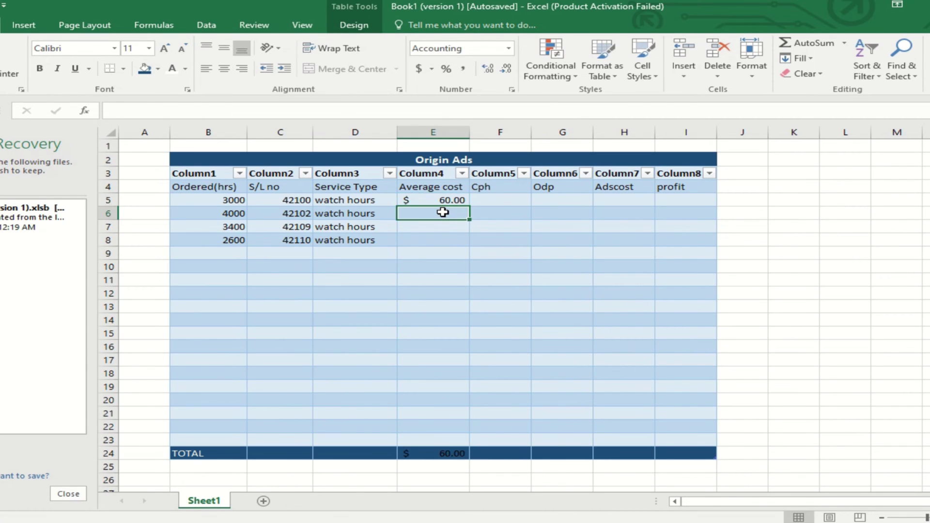
type("60")
left_click(454, 228)
type("0")
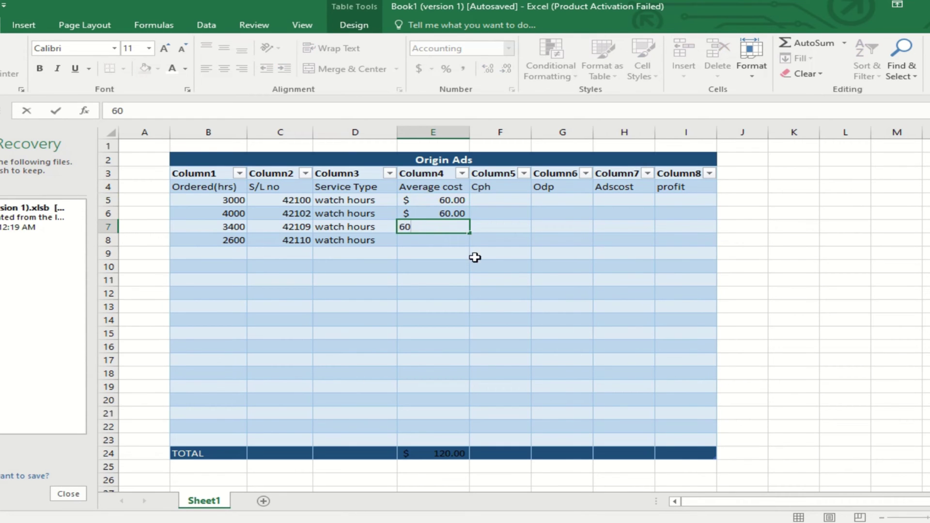
left_click(443, 237)
type("6")
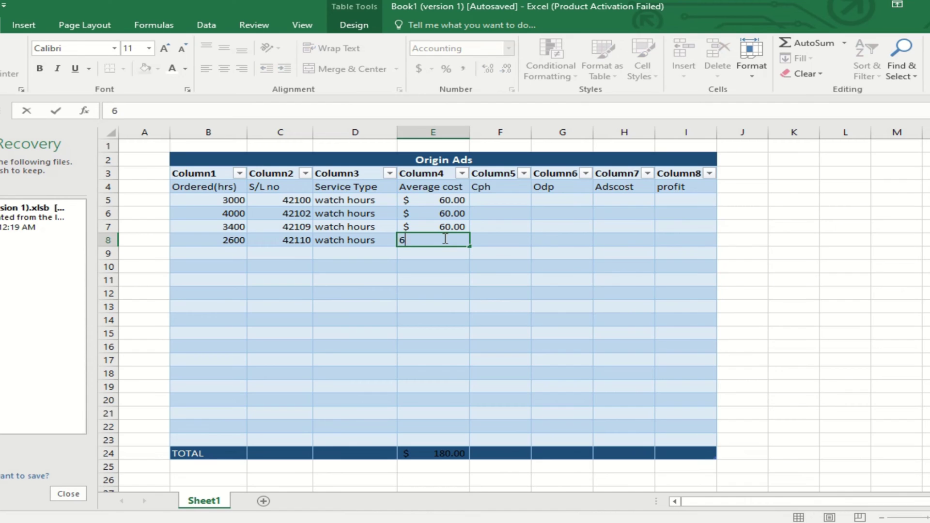
type("0")
double_click(426, 241)
right_click(410, 248)
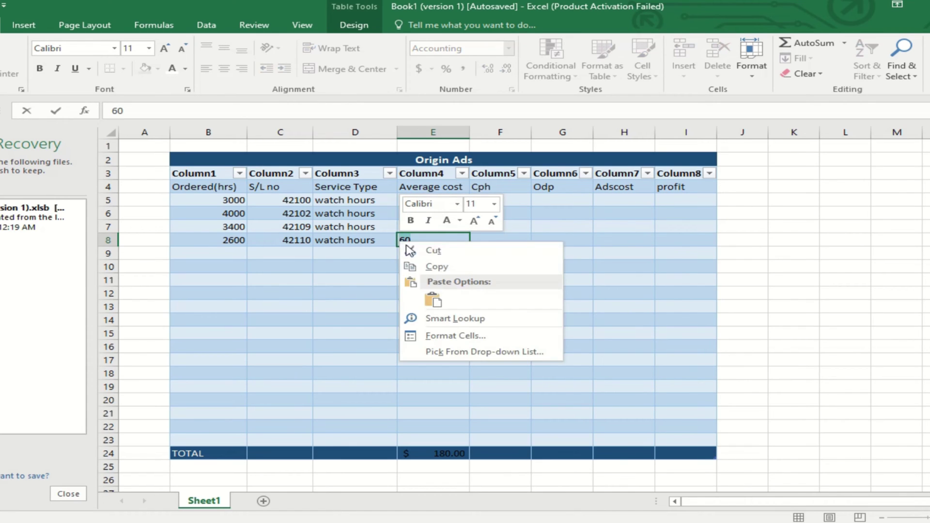
left_click(436, 267)
Paste 60 into E9 through E23, bringing the TOTAL to $1,140.00
left_click(431, 252)
key("ctrl+v")
left_click(428, 265)
key("ctrl+v")
left_click(439, 283)
key("ctrl+v")
left_click(432, 294)
key("ctrl+v")
left_click(433, 308)
key("ctrl+v")
left_click(441, 321)
key("ctrl+v")
left_click(438, 335)
key("ctrl+v")
left_click(431, 347)
key("ctrl+v")
left_click(429, 361)
key("ctrl+v")
left_click(426, 374)
key("ctrl+v")
left_click(432, 387)
key("ctrl+v")
left_click(432, 402)
key("ctrl+v")
left_click(430, 414)
key("ctrl+v")
left_click(436, 428)
key("ctrl+v")
left_click(426, 439)
key("ctrl+v")
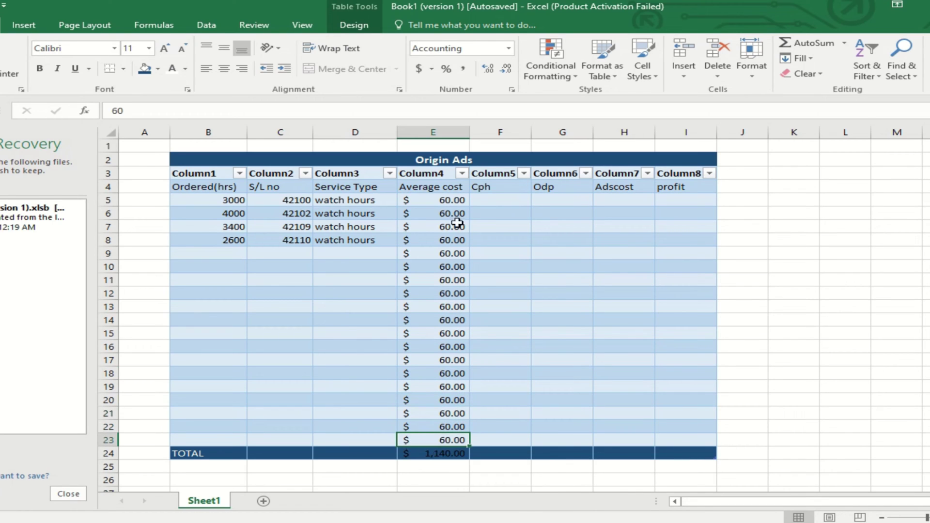
left_click(495, 203)
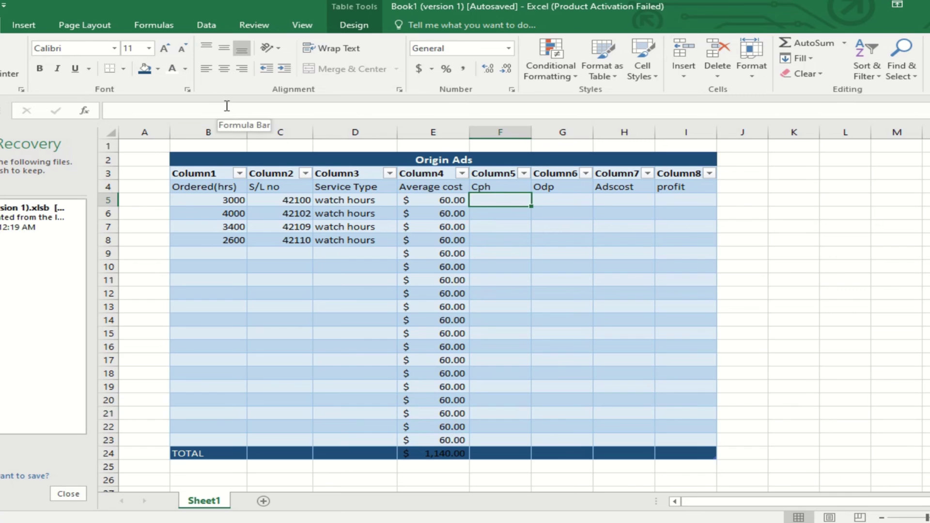
left_click(258, 110)
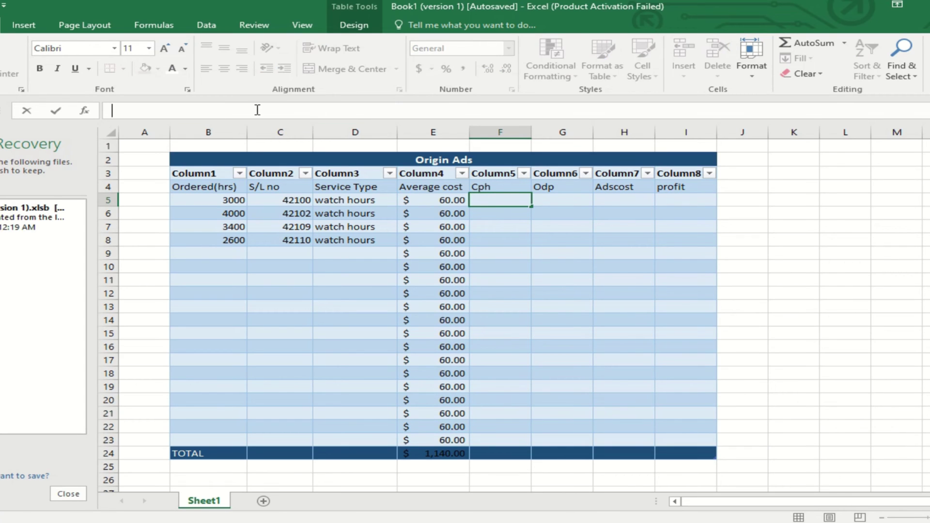
type("=")
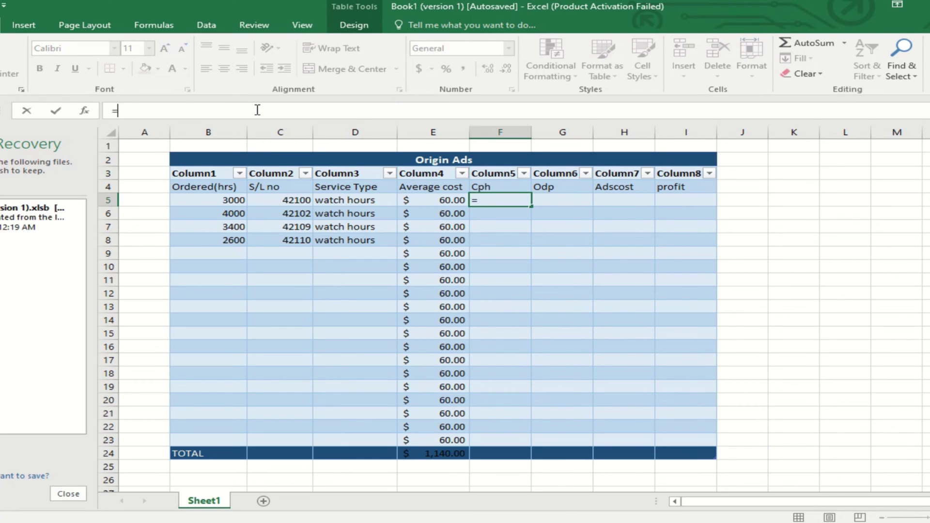
type("[@")
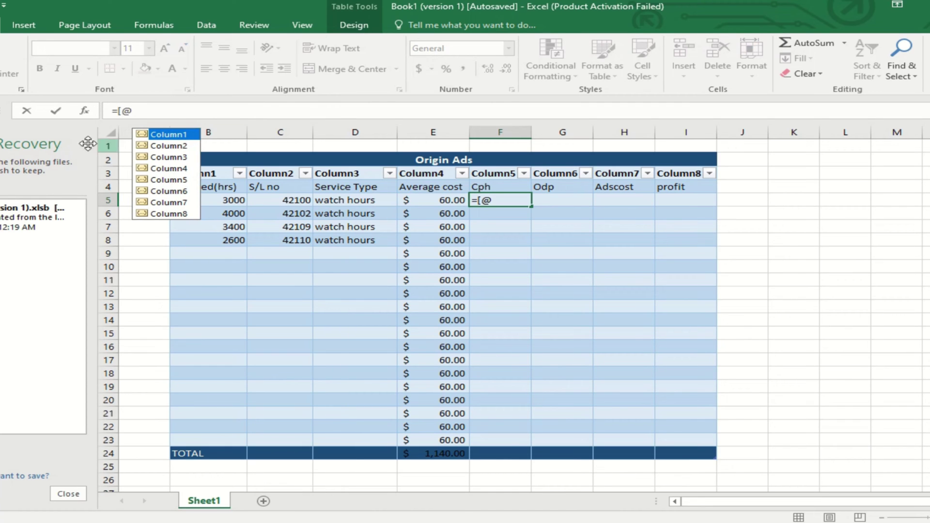
double_click(167, 171)
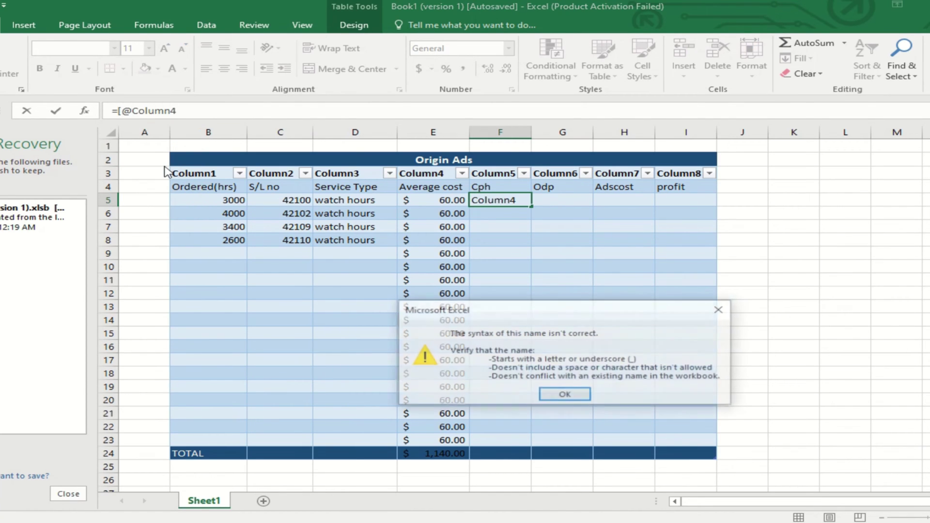
left_click(720, 309)
left_click(194, 109)
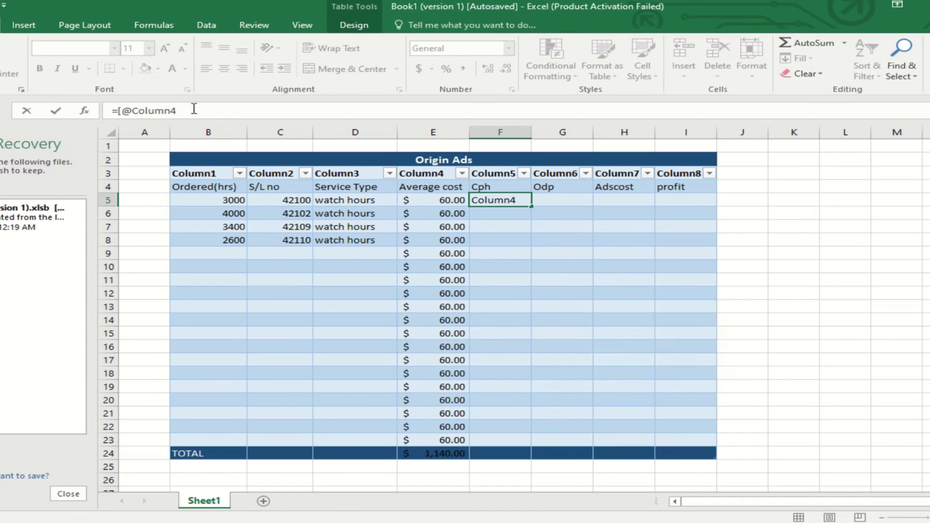
type("]")
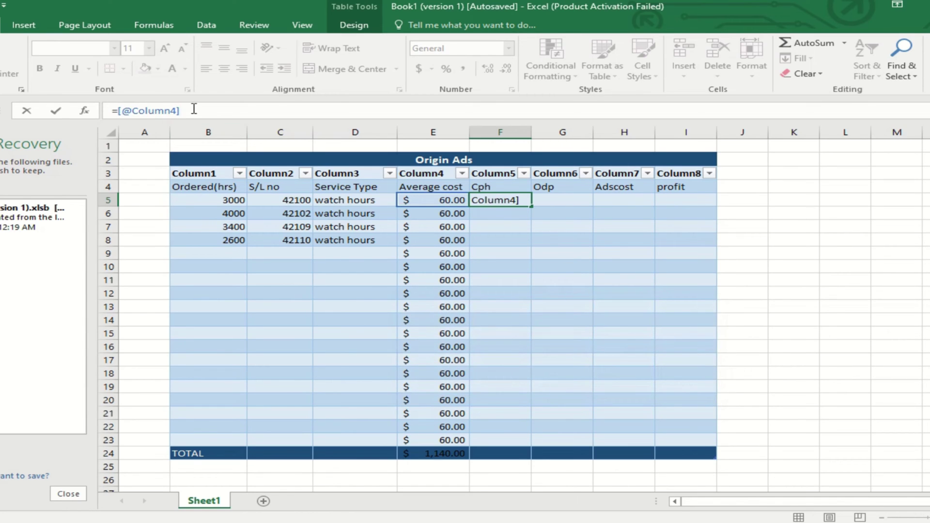
type("/4000")
left_click_drag(217, 109, 111, 111)
right_click(145, 109)
left_click(183, 135)
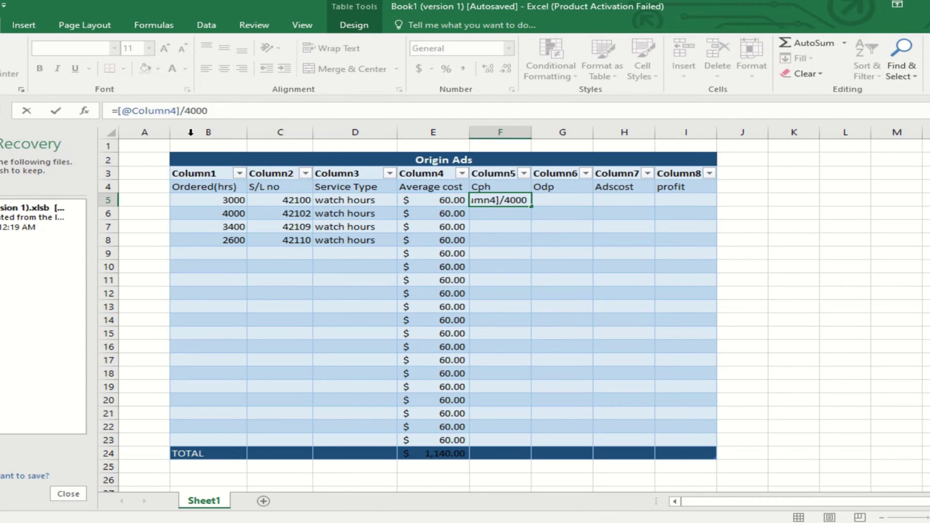
left_click(249, 112)
key("ctrl+Return")
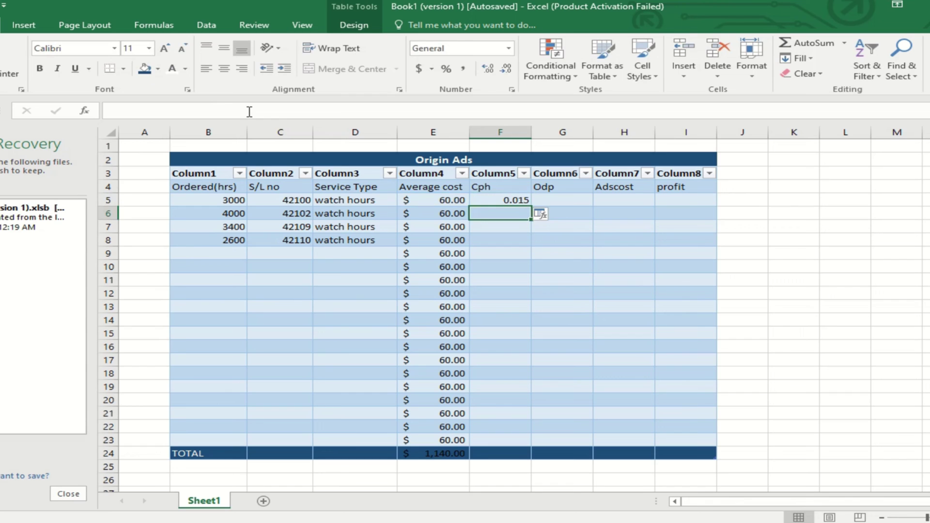
Paste the Cph formula into each cell from F6 down to F23
left_click(501, 212)
left_click(505, 225, "ctrl")
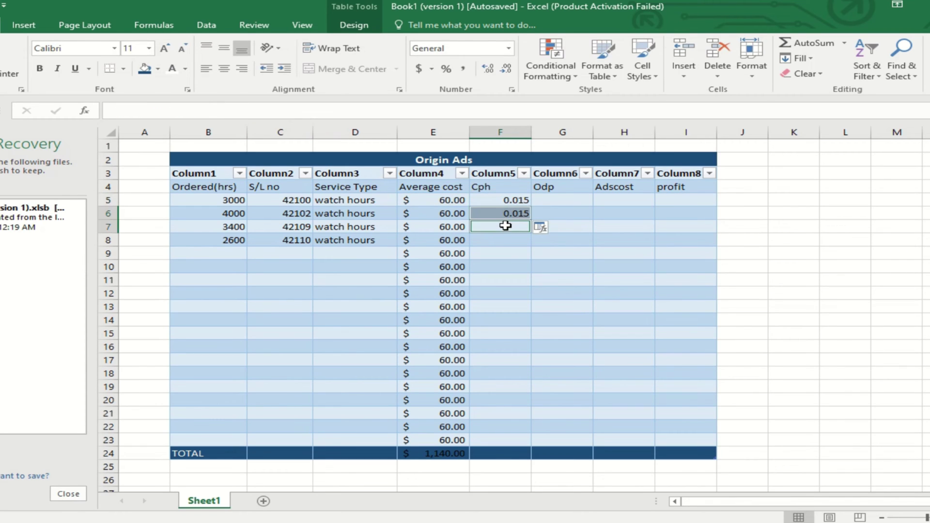
left_click_drag(505, 226, 513, 251)
left_click(692, 323)
left_click(508, 229)
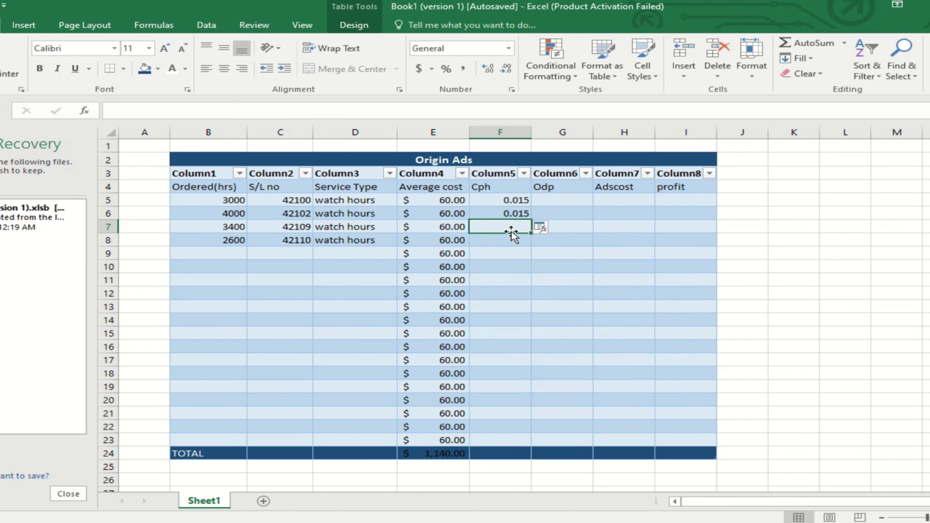
key("ctrl+v")
left_click(508, 240)
key("ctrl+v")
left_click(507, 252)
key("ctrl+v")
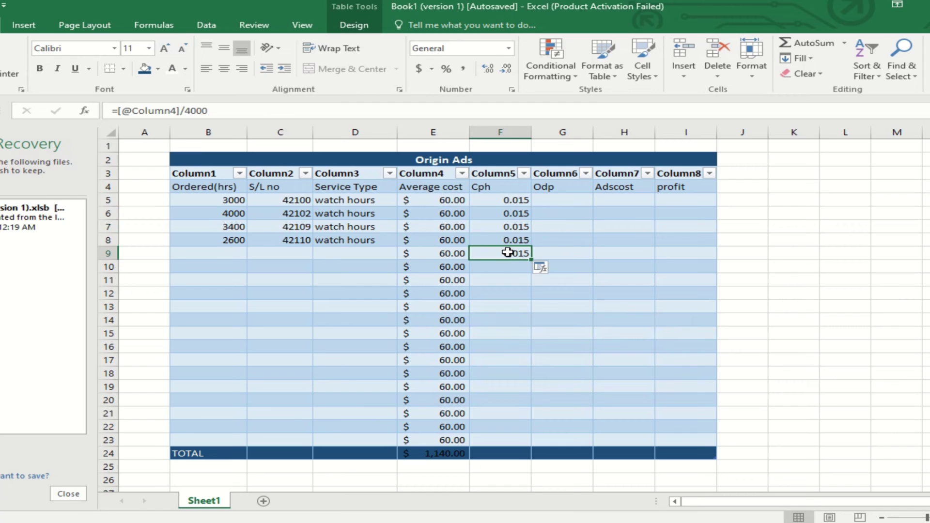
left_click(504, 267)
key("ctrl+v")
left_click(508, 280)
key("ctrl+v")
left_click(512, 296)
key("ctrl+v")
left_click(512, 305)
key("ctrl+v")
left_click(507, 320)
key("ctrl+v")
left_click(513, 333)
key("ctrl+v")
left_click(509, 347)
key("ctrl+v")
left_click(505, 360)
key("ctrl+v")
left_click(512, 374)
key("ctrl+v")
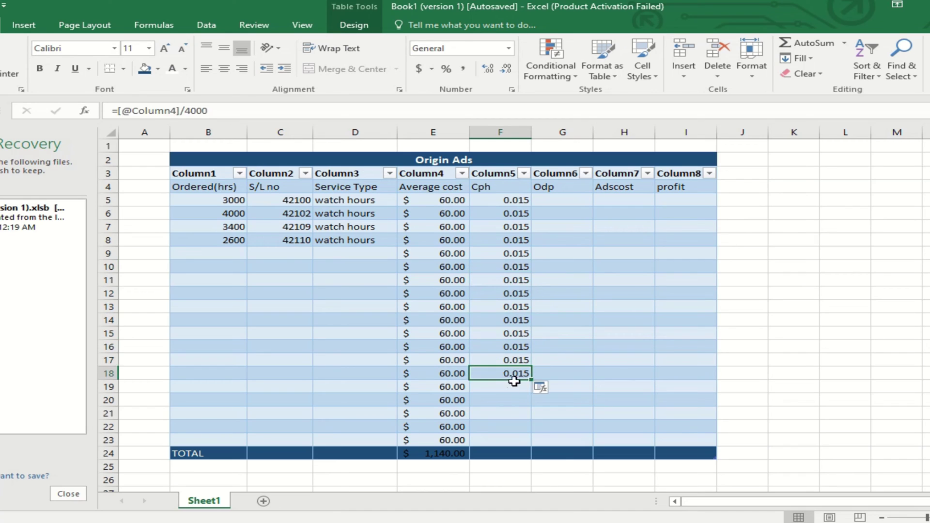
left_click(517, 386)
key("ctrl+v")
left_click(510, 401)
key("ctrl+v")
left_click(510, 413)
key("ctrl+v")
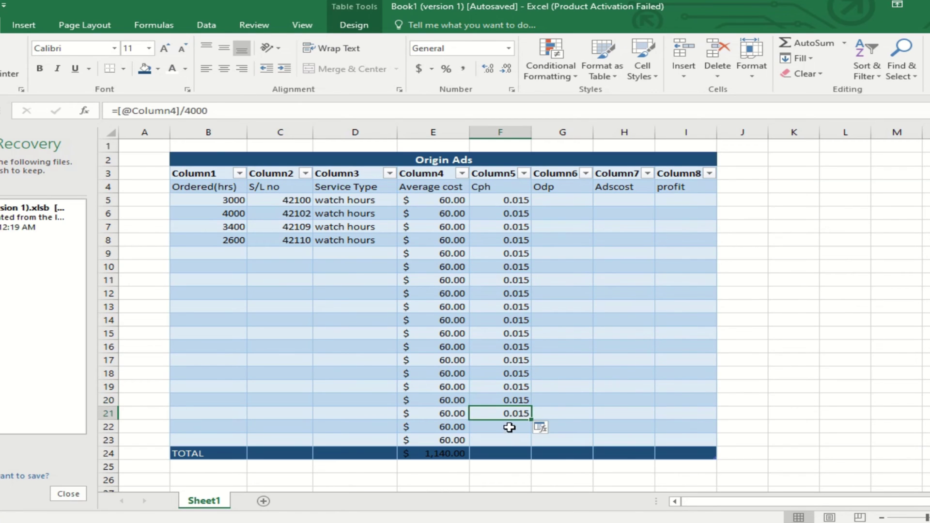
left_click(509, 427)
key("ctrl+v")
left_click_drag(480, 200, 504, 441)
left_click(507, 439)
key("ctrl+v")
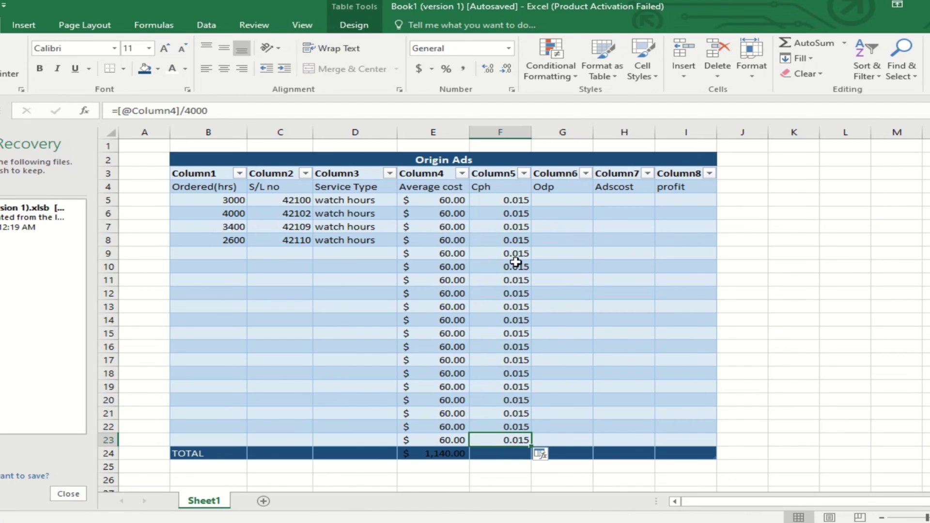
left_click_drag(482, 200, 525, 441)
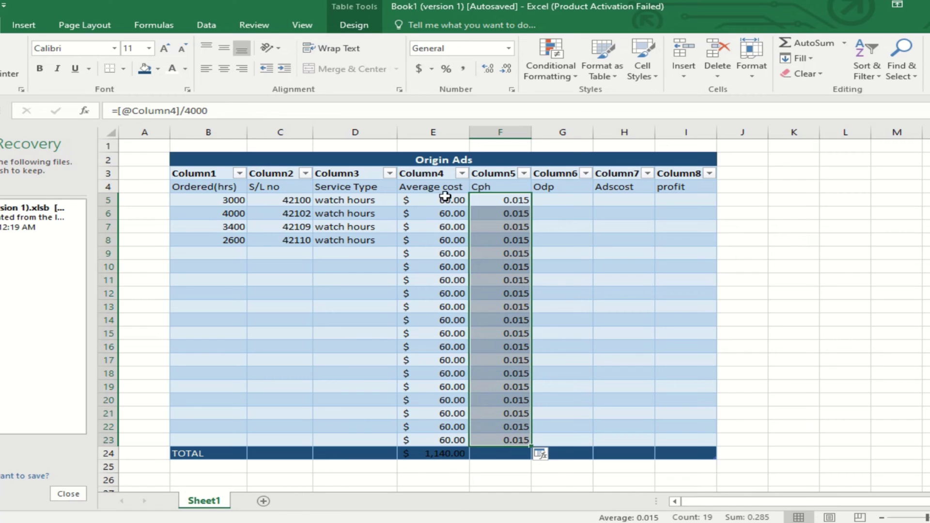
Format Cph cells F5:F23 as US dollar accounting with 4 decimal places, showing $0.0150
left_click(431, 69)
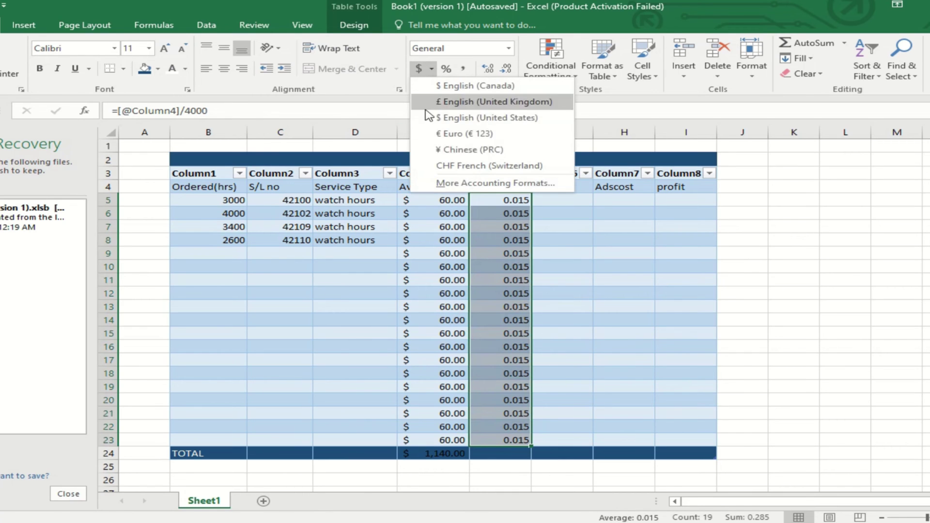
left_click(478, 117)
left_click(490, 199)
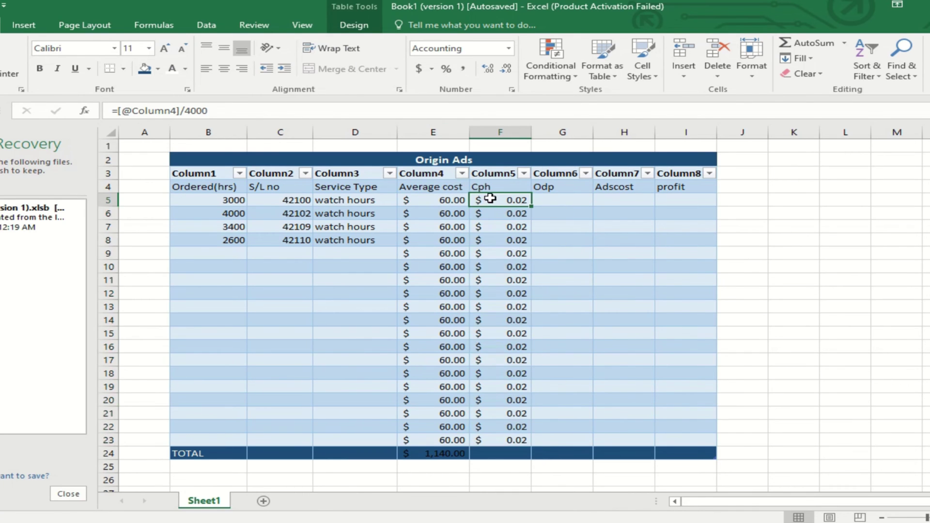
left_click_drag(485, 199, 516, 438)
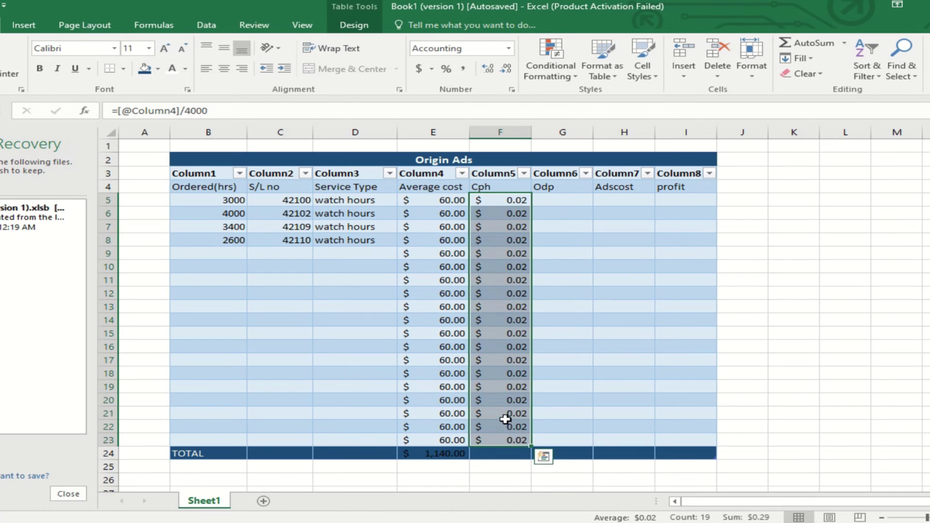
right_click(505, 420)
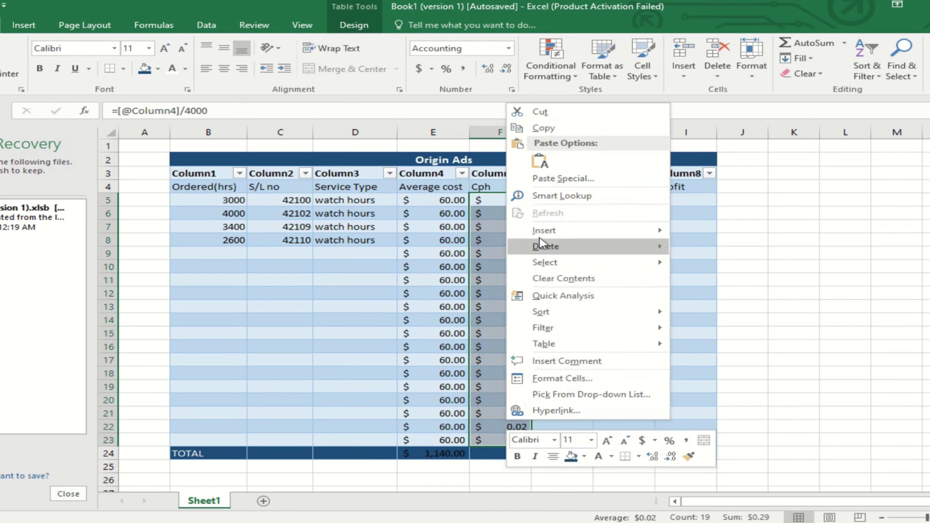
left_click(562, 379)
left_click(577, 305)
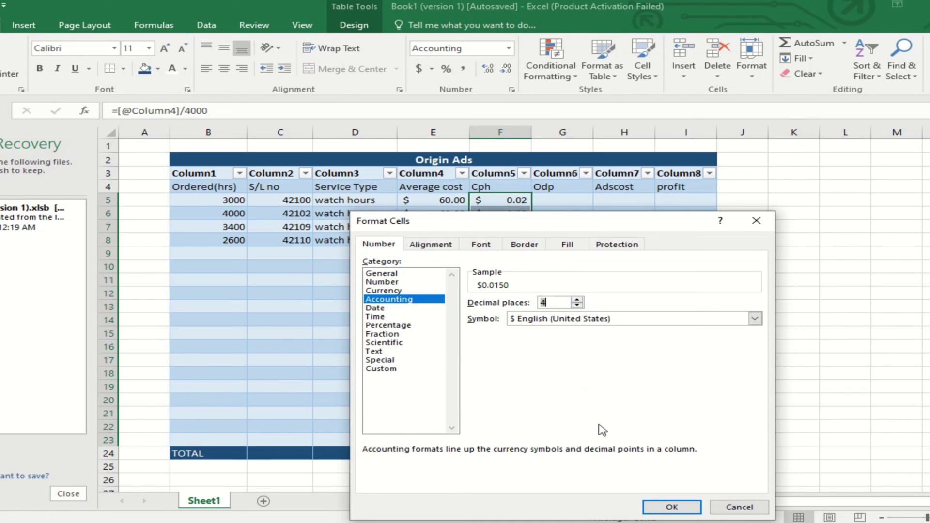
left_click(671, 506)
left_click(558, 202)
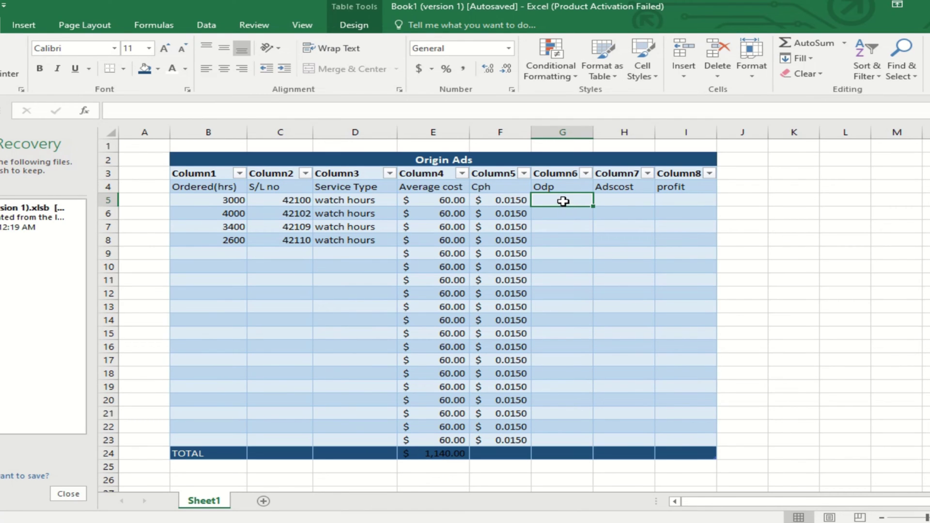
left_click(271, 109)
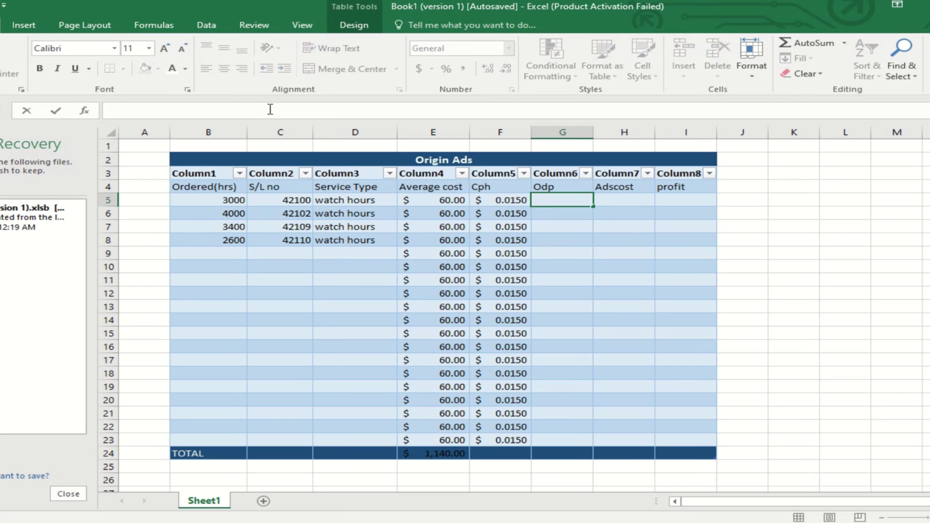
type("=[")
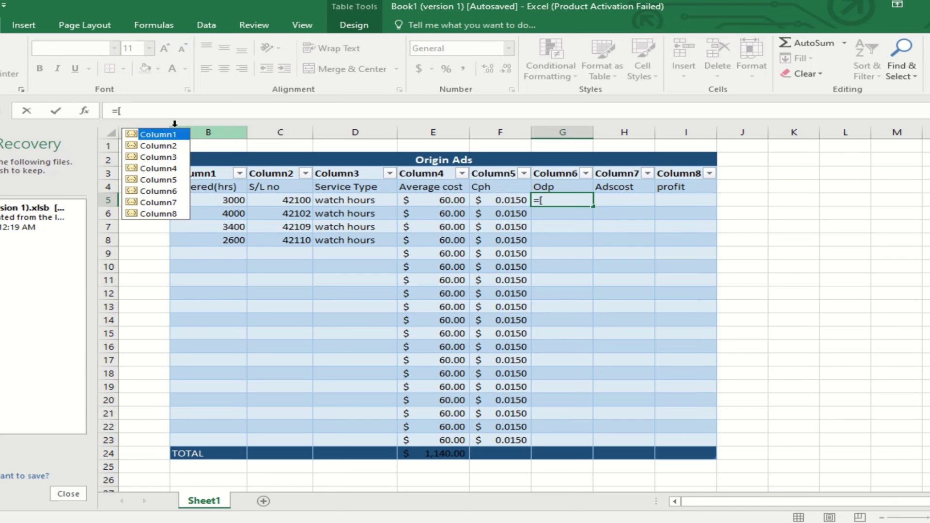
double_click(153, 179)
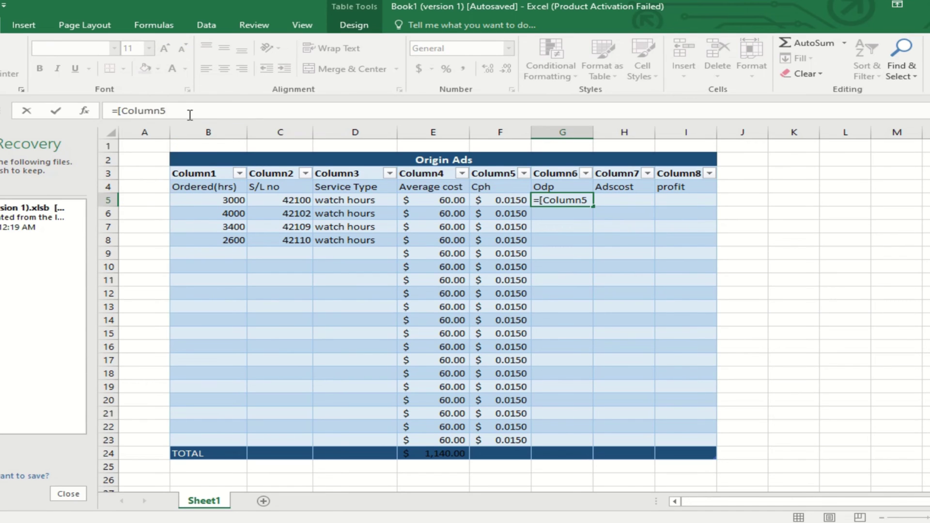
key("BackSpace")
key("BackSpace")
key("BackSpace")
key("BackSpace")
key("BackSpace")
key("BackSpace")
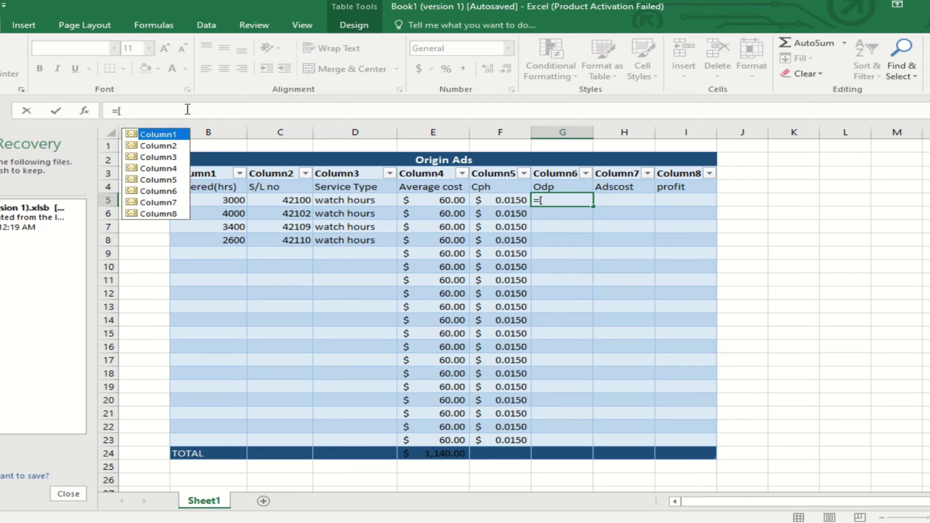
type("@")
double_click(171, 180)
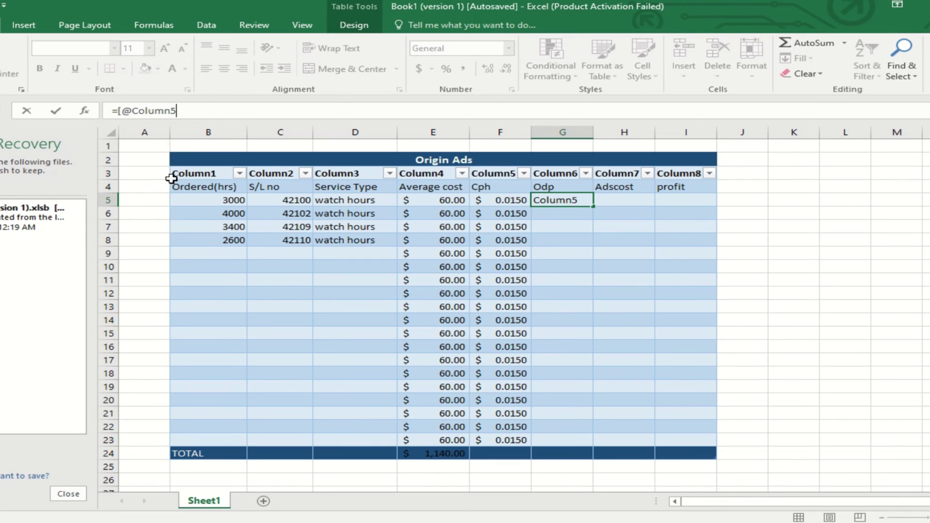
type("]")
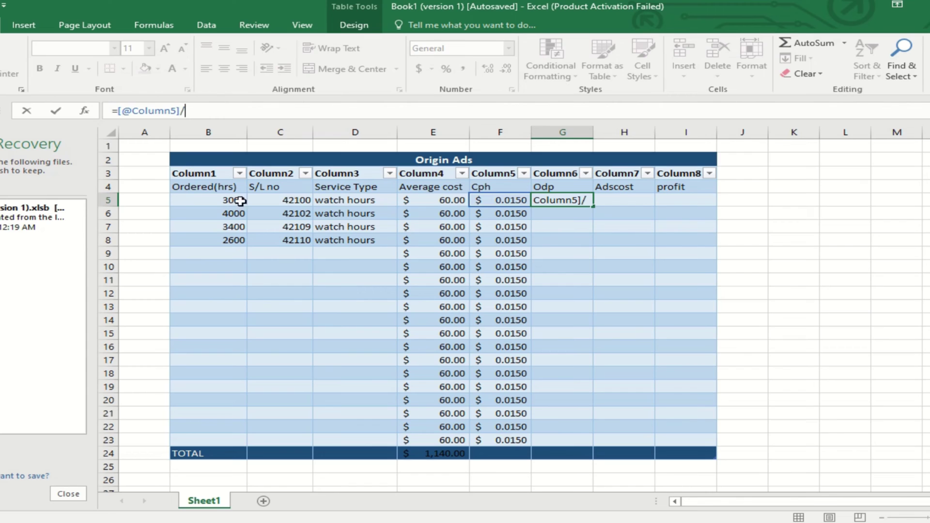
type("/[@")
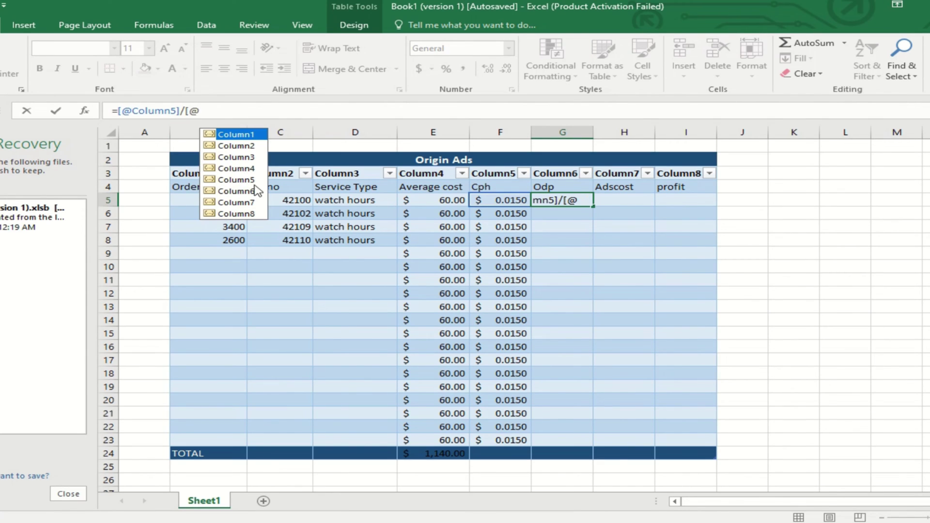
double_click(235, 138)
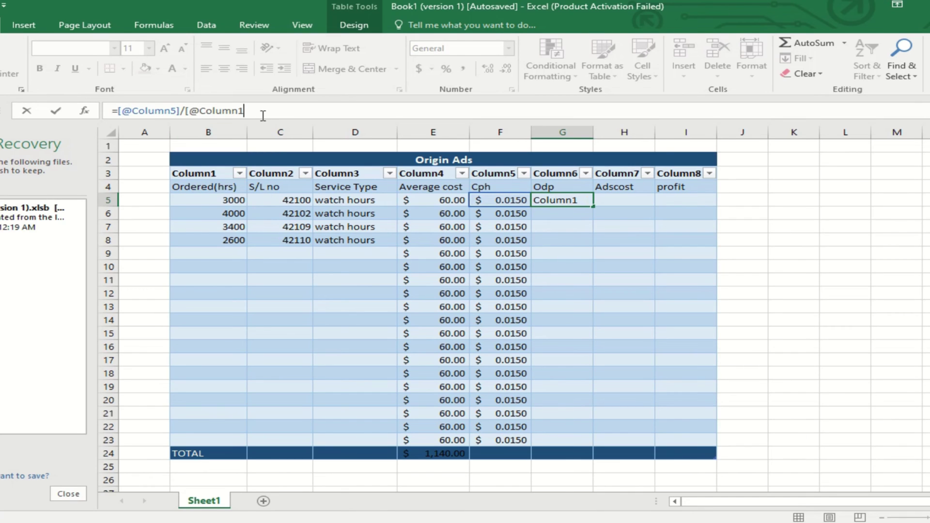
type("]")
left_click_drag(267, 110, 117, 110)
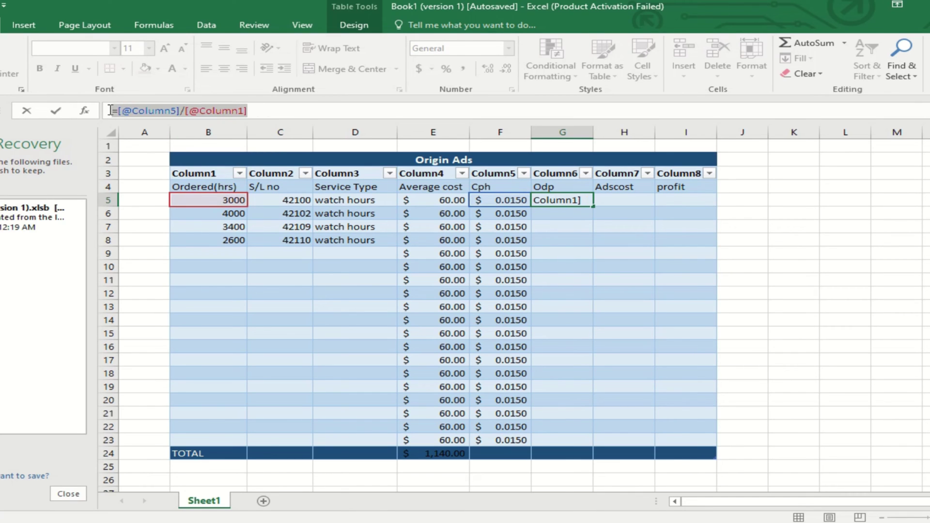
right_click(135, 110)
left_click(191, 132)
key("Return")
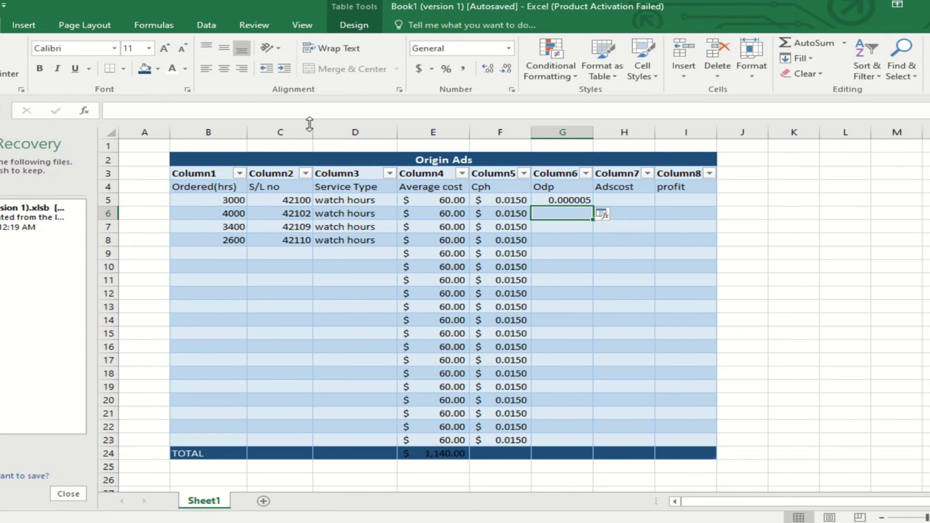
key("ctrl+z")
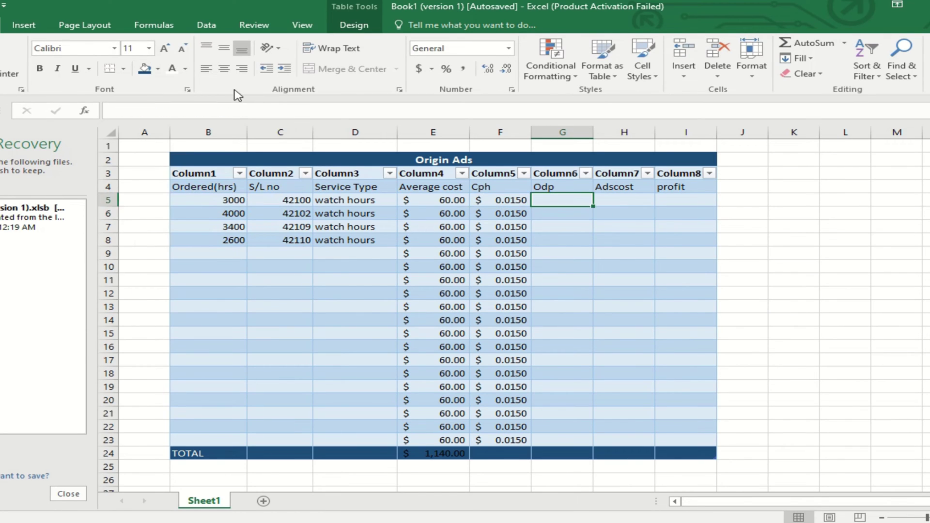
left_click(224, 116)
key("ctrl+v")
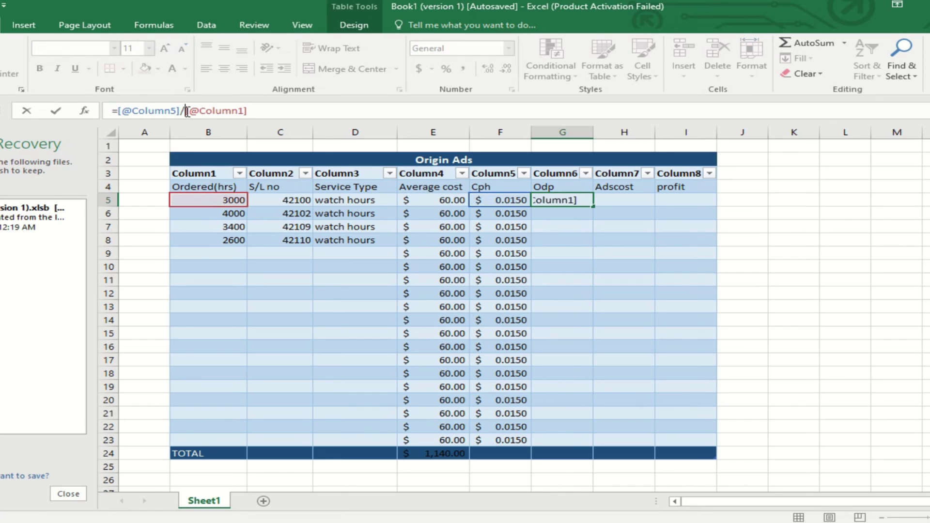
left_click(185, 111)
key("BackSpace")
type("*")
left_click_drag(255, 114, 110, 105)
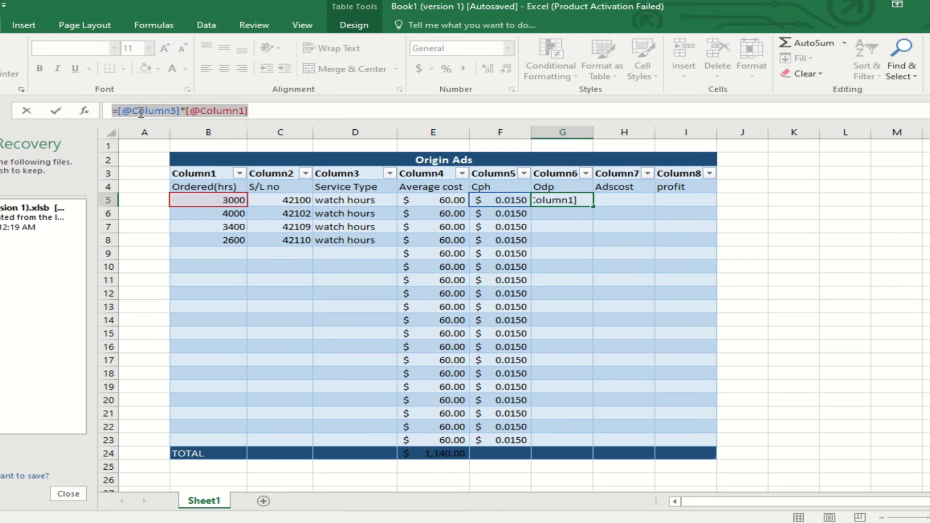
key("Return")
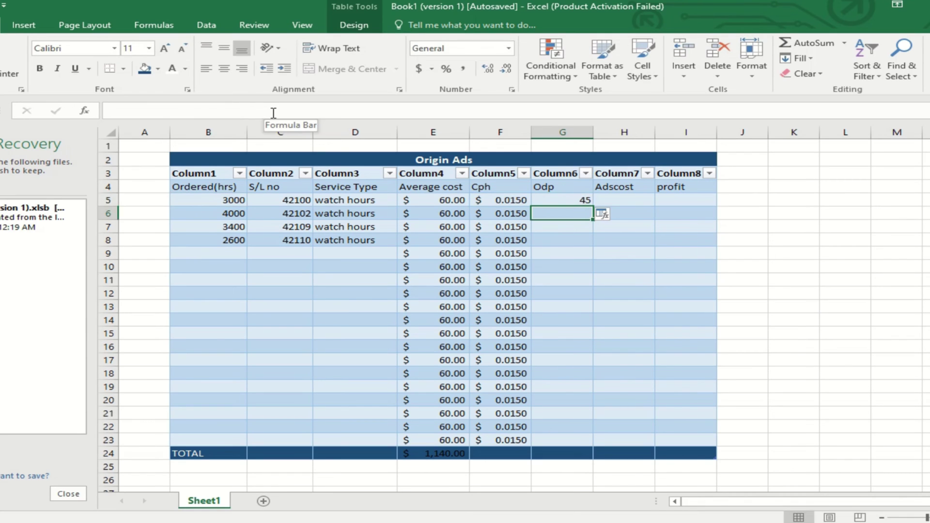
Fill the Odp formula down from G6 through G23
key("ctrl+d")
key("Down")
key("ctrl+d")
key("Down")
key("ctrl+d")
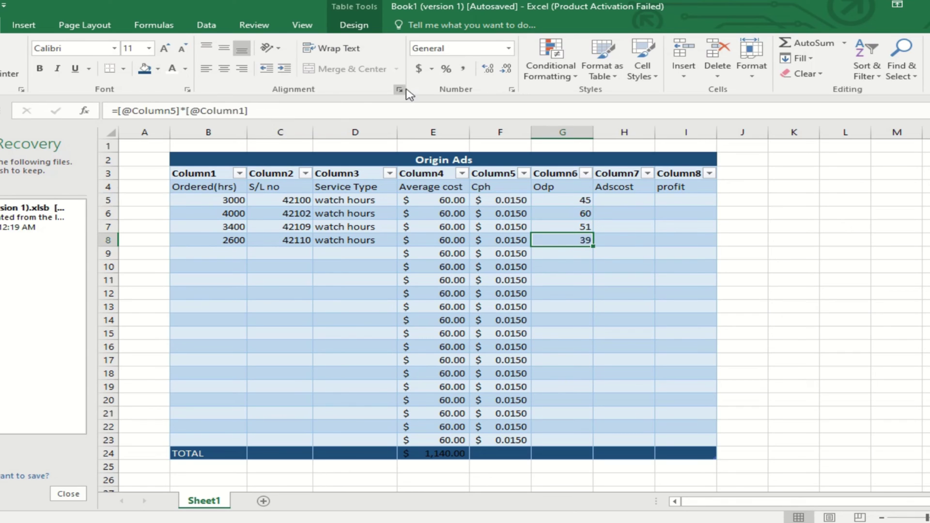
left_click(566, 262)
key("ctrl+d")
key("Down")
key("ctrl+d")
key("Down")
key("ctrl+d")
key("Down")
key("ctrl+d")
key("Down")
key("ctrl+d")
key("Down")
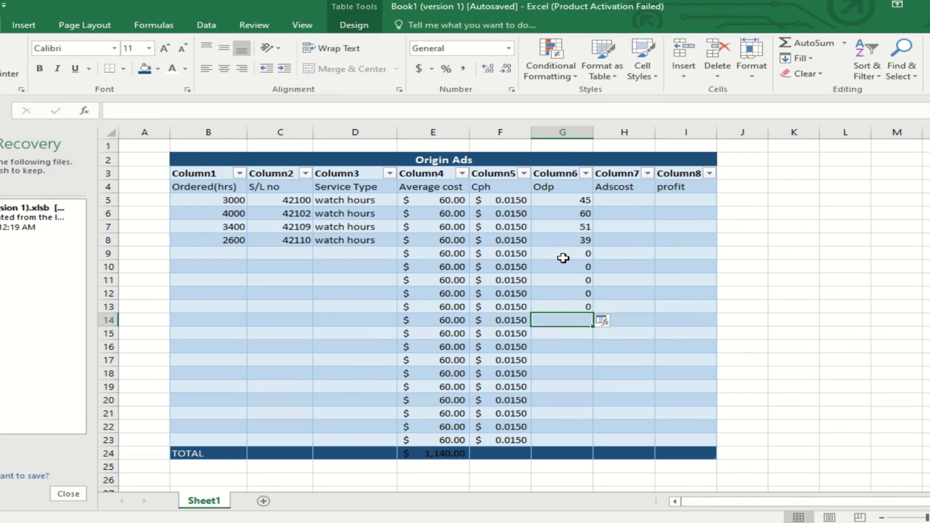
key("ctrl+d")
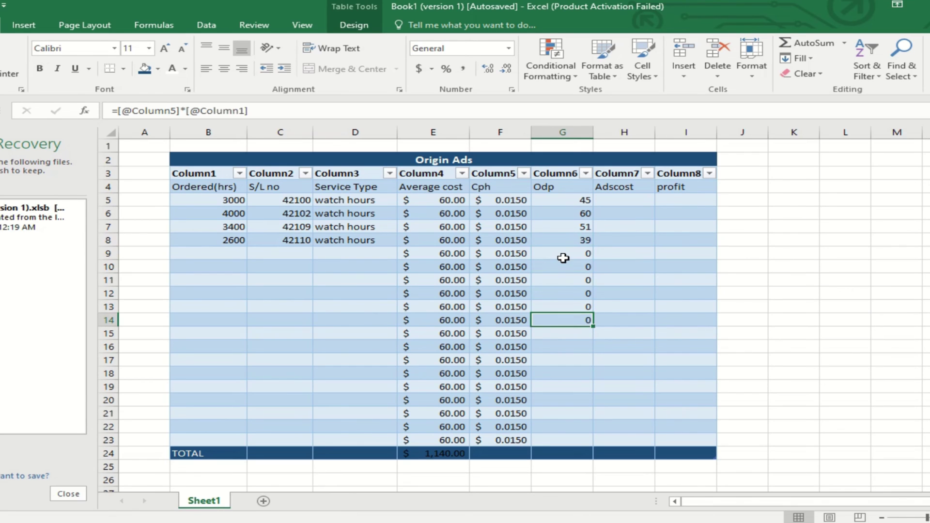
left_click(552, 332)
key("ctrl+d")
key("Down")
key("ctrl+d")
key("Down")
key("ctrl+d")
key("Down")
key("ctrl+d")
key("Down")
key("ctrl+d")
key("Down")
key("ctrl+d")
key("Down")
key("ctrl+d")
key("Down")
key("ctrl+d")
key("Down")
key("ctrl+d")
key("Down")
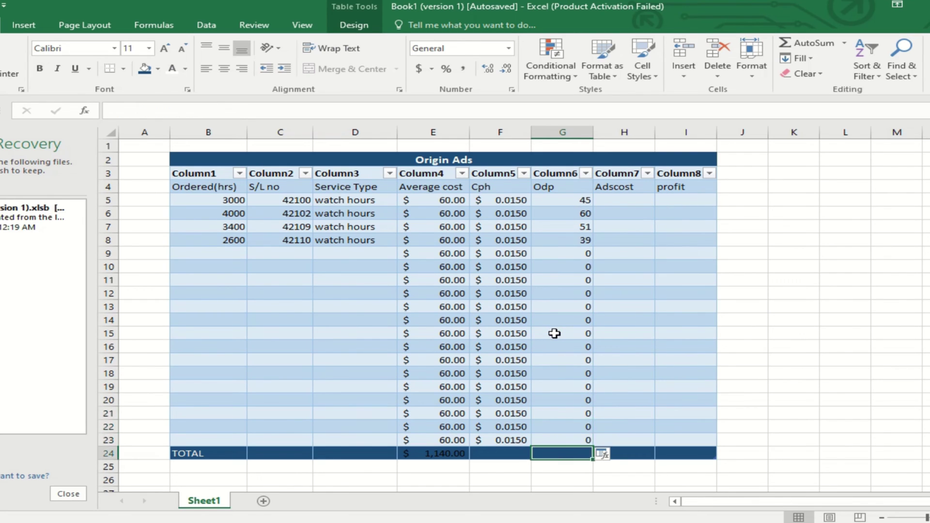
Apply US dollar accounting format to the Odp cells G5:G24
left_click_drag(542, 200, 581, 457)
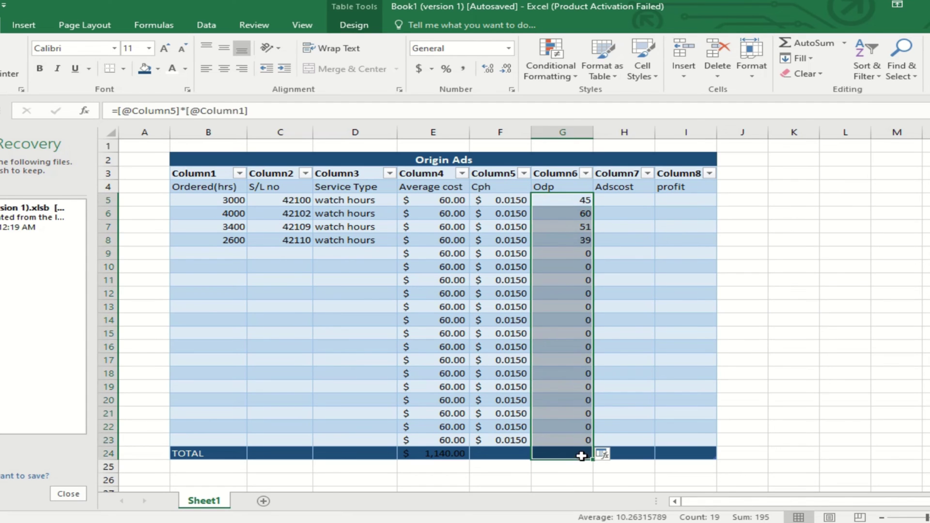
left_click(431, 69)
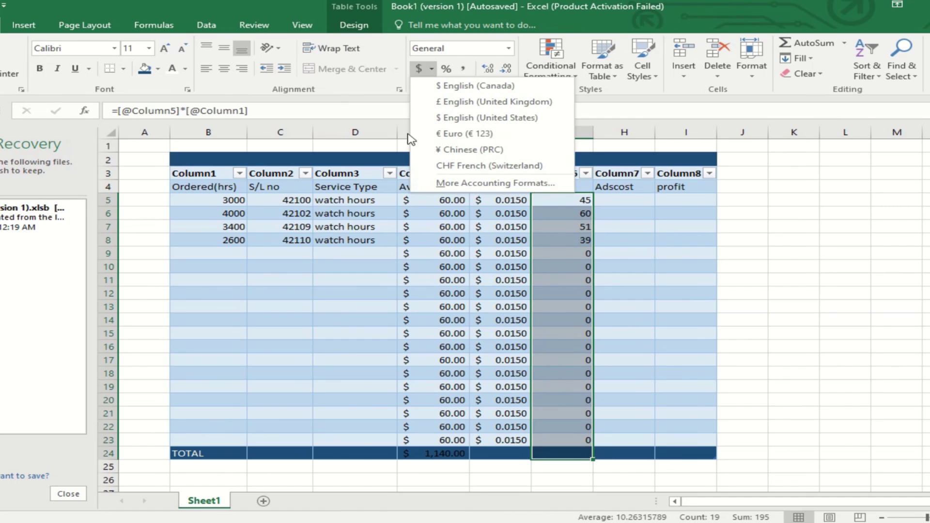
left_click(471, 117)
left_click(560, 454)
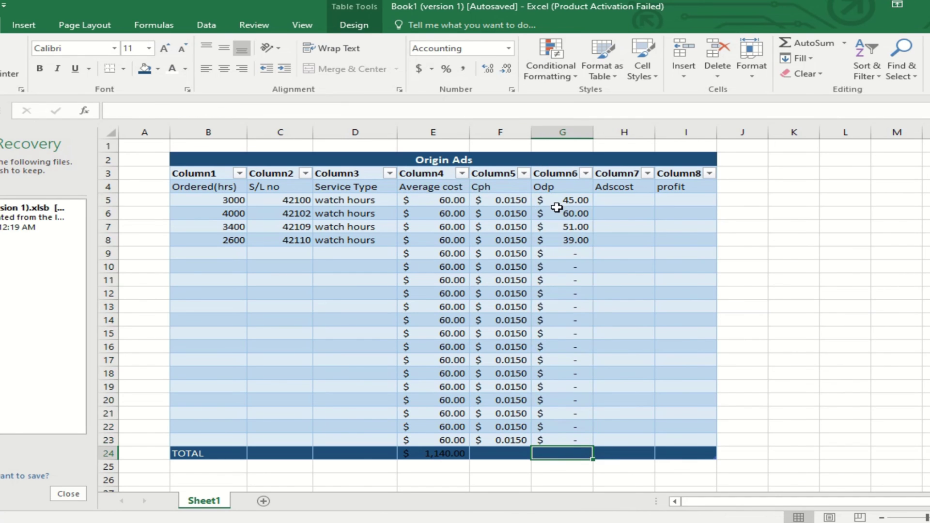
left_click_drag(536, 196, 562, 440)
Enter =SUBTOTAL(109,G5:G23) in G24 so the Odp total shows $195.00
left_click(560, 453)
left_click(171, 110)
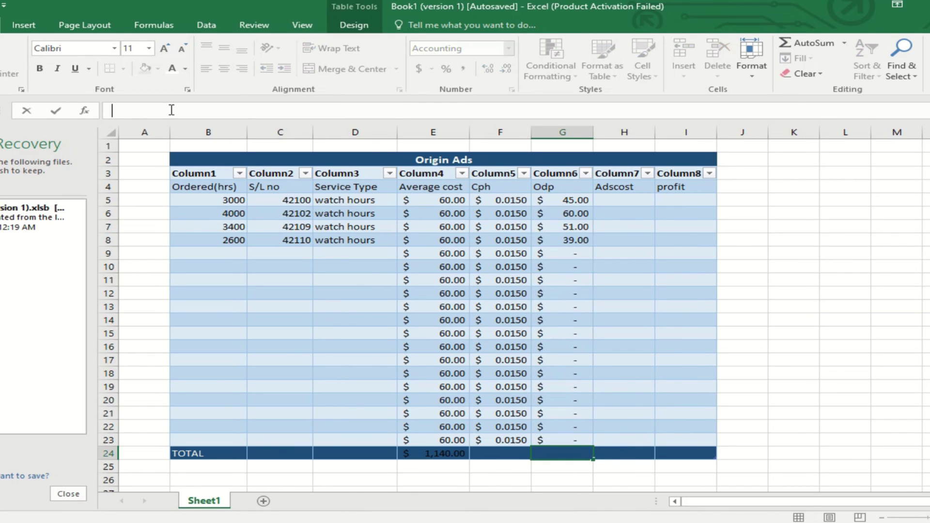
type("=")
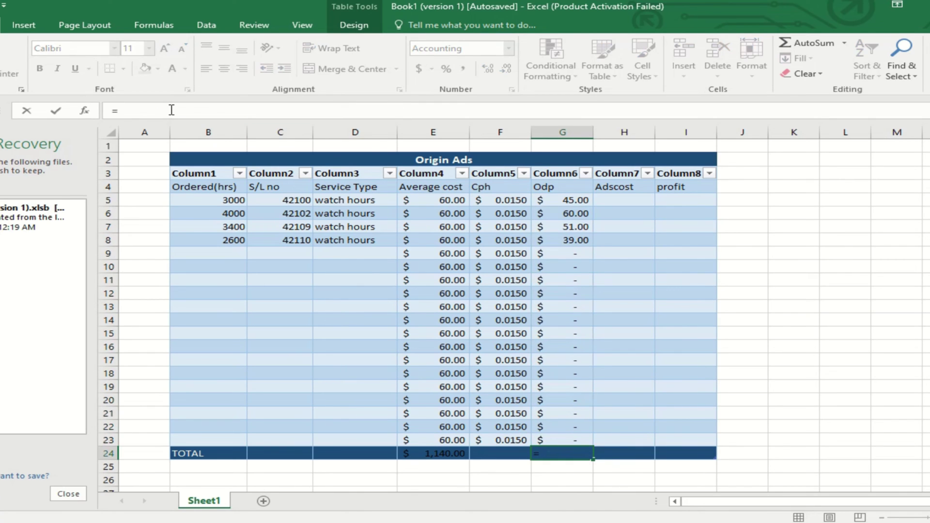
type("subtotal")
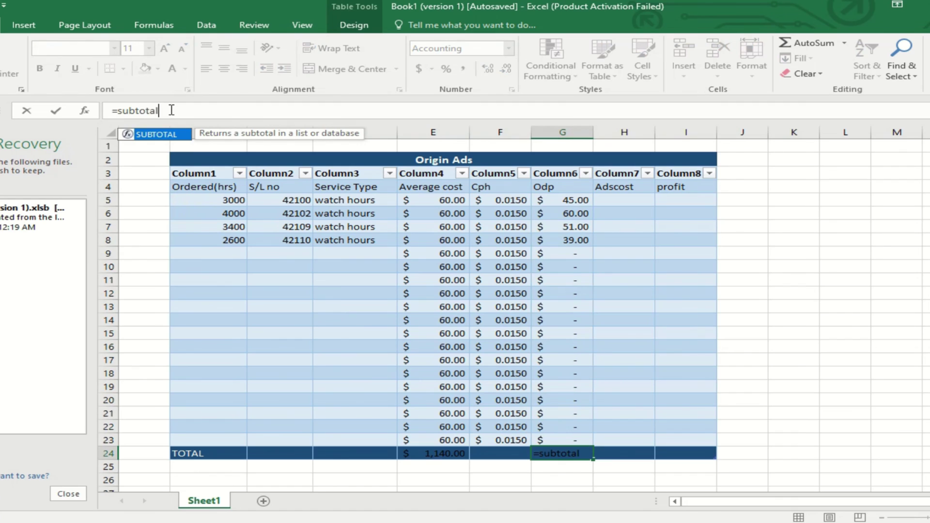
type("(")
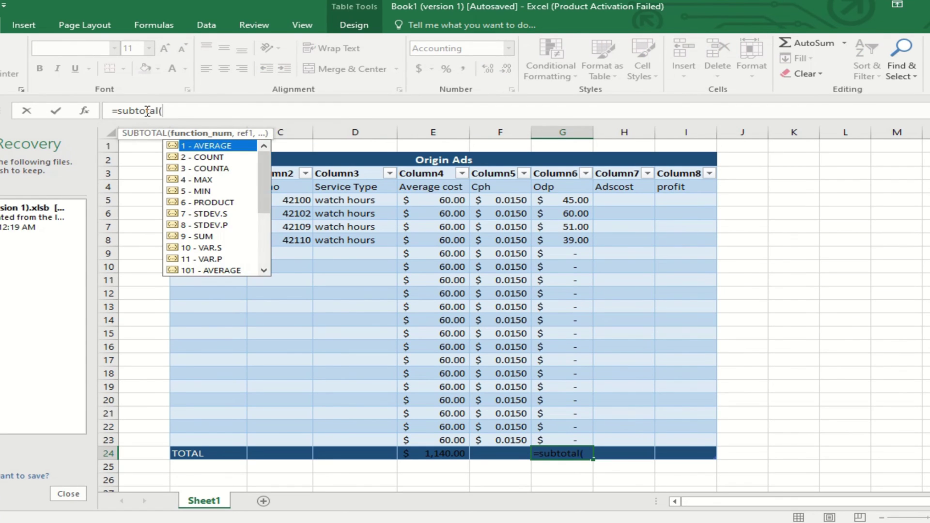
type("109,")
left_click_drag(545, 200, 575, 440)
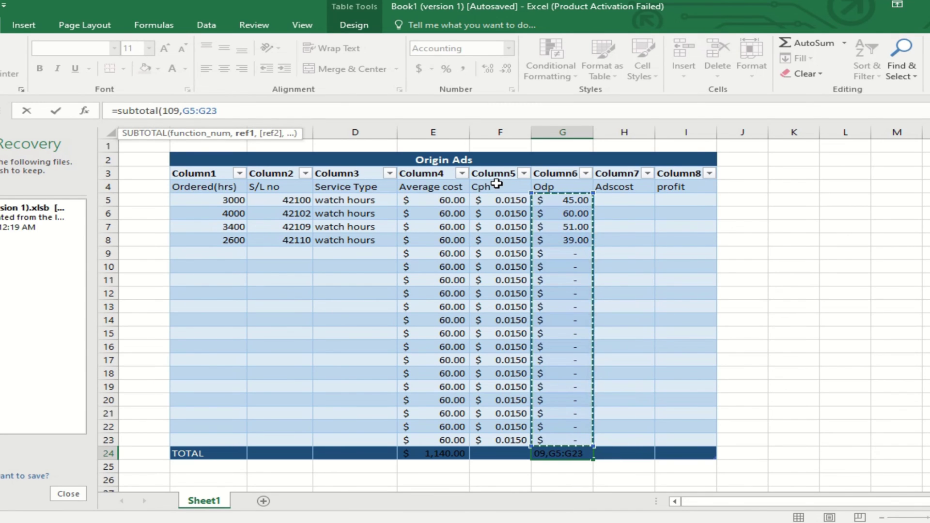
key("Return")
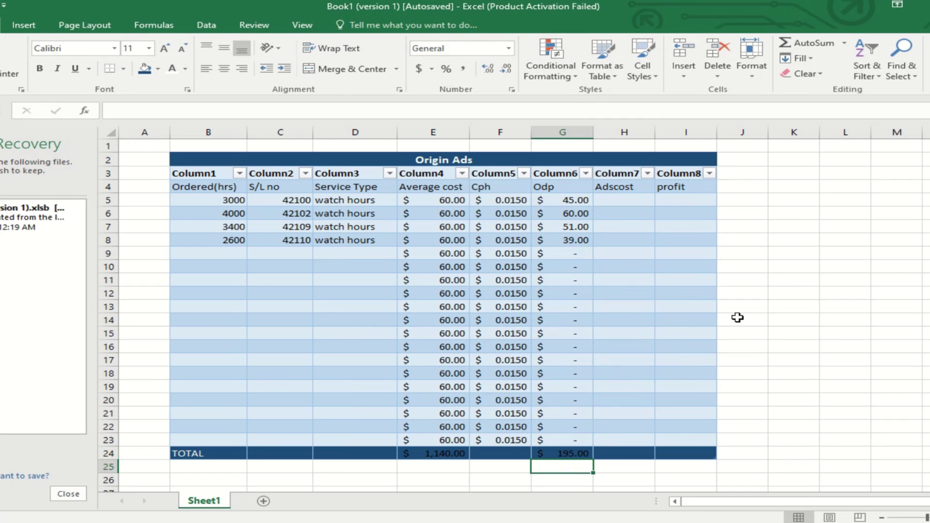
Apply $ accounting format to the Adscost cells H5:H23
left_click(624, 198)
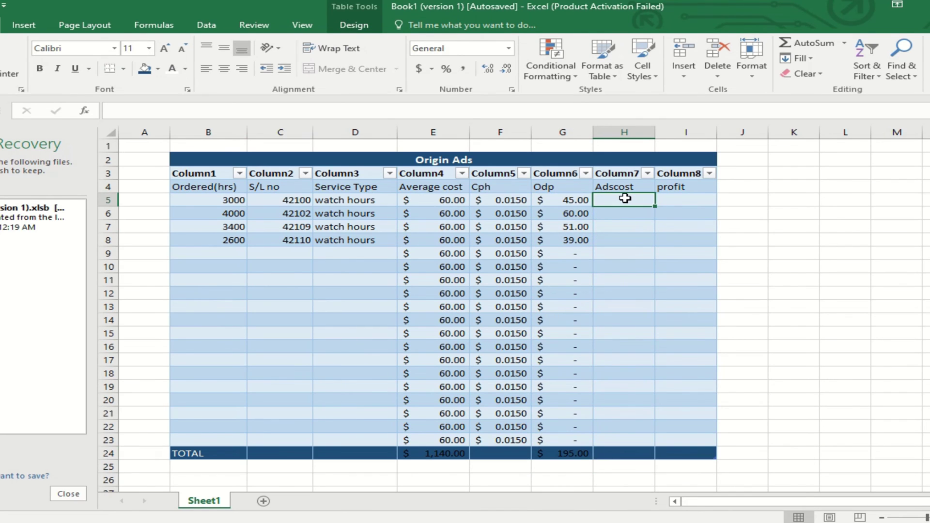
type("67")
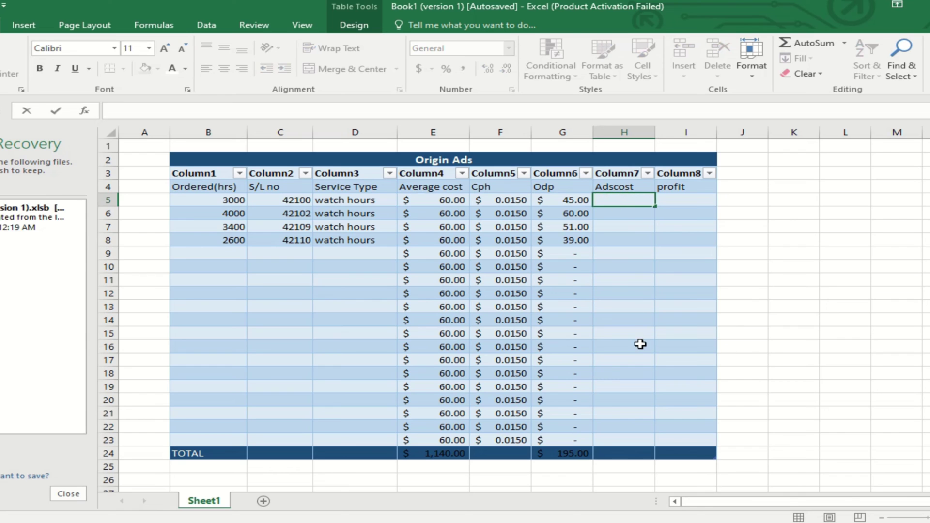
left_click_drag(609, 196, 637, 435)
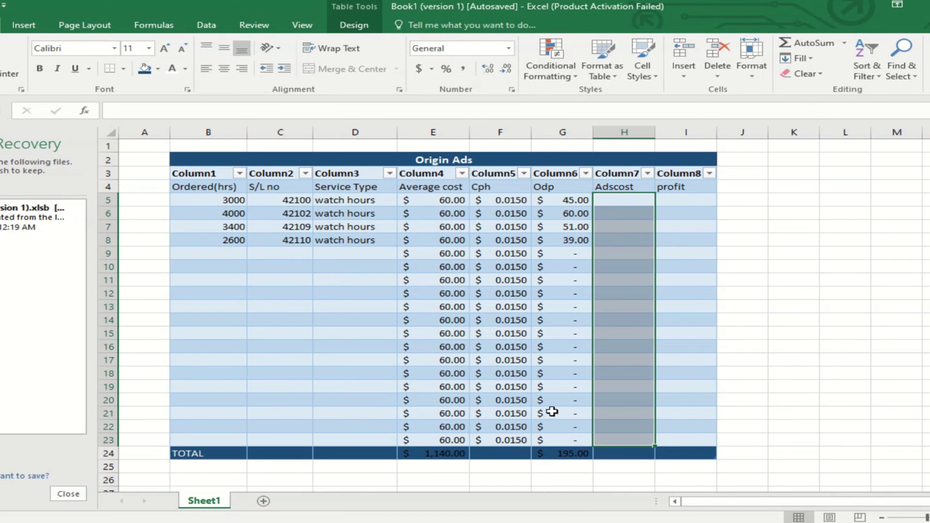
left_click(431, 69)
left_click(471, 121)
left_click(633, 296)
Enter Adscost values 7, 7.5, 3.5 and 12.5 into H5 through H8
left_click(630, 203)
type("7")
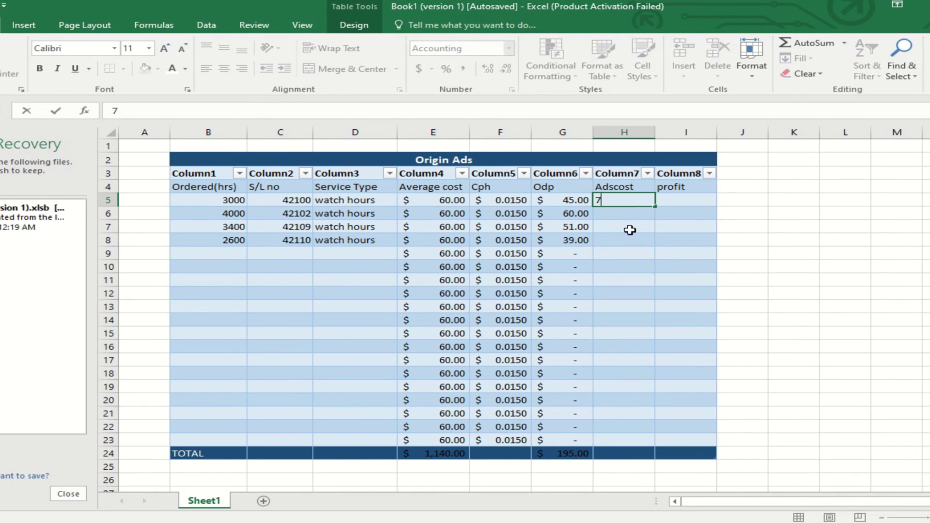
key("Return")
type("7.5")
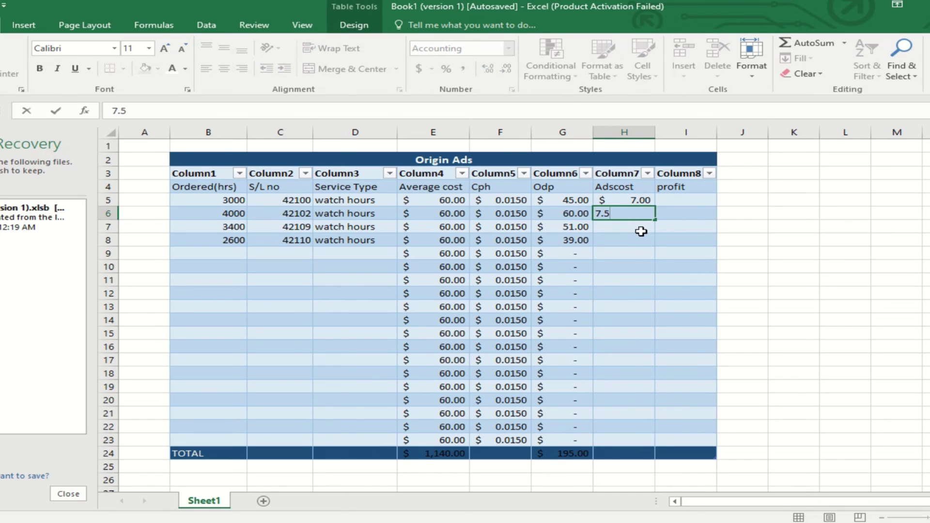
key("Return")
type("3.5")
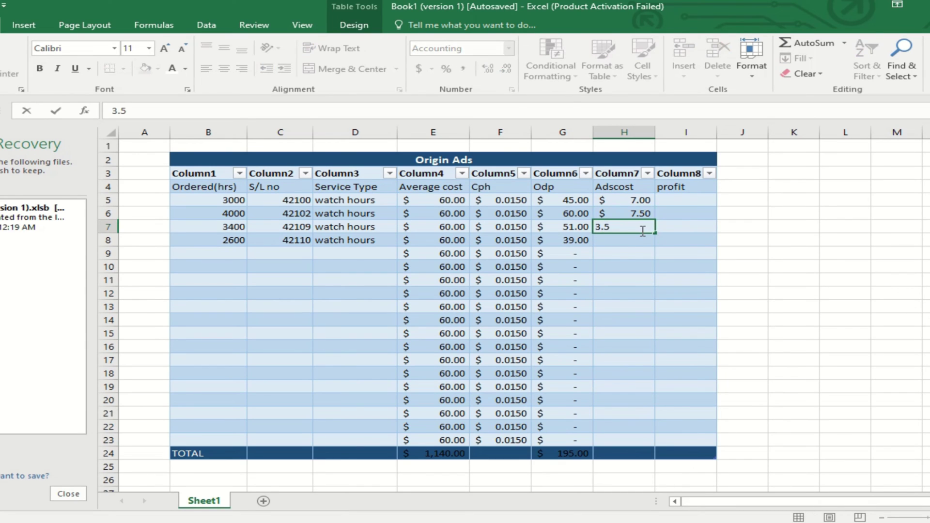
key("Return")
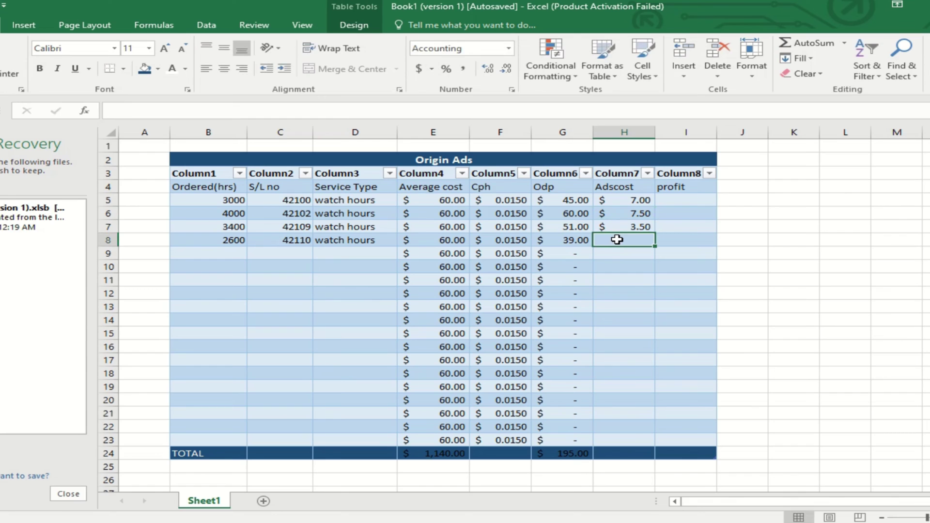
type("12.5")
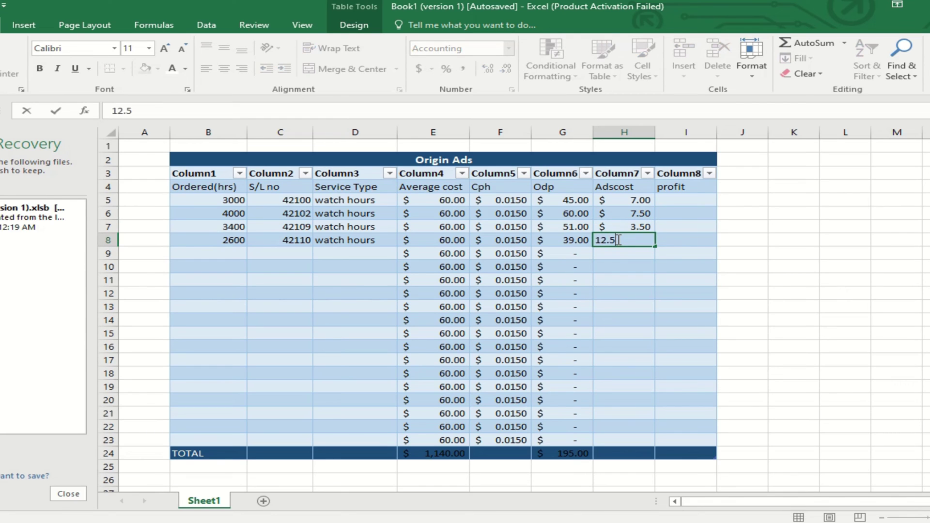
key("Return")
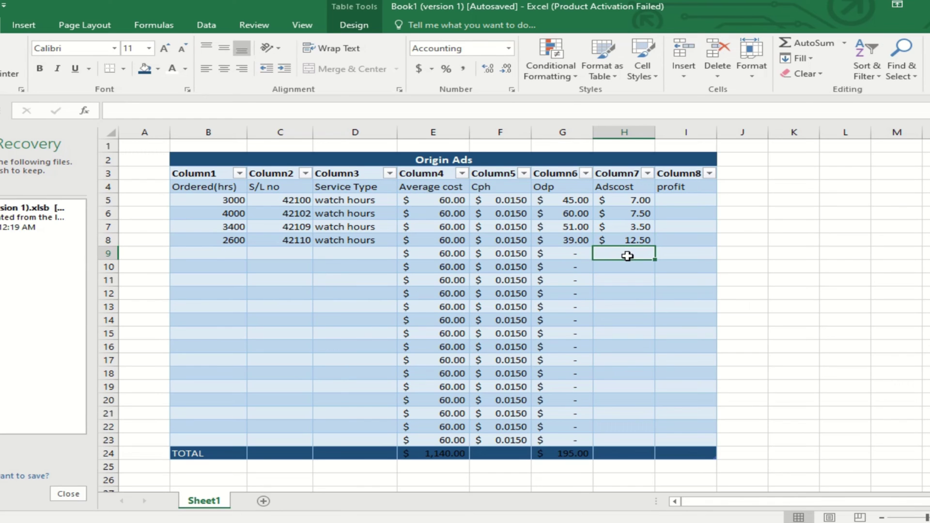
left_click_drag(599, 200, 649, 438)
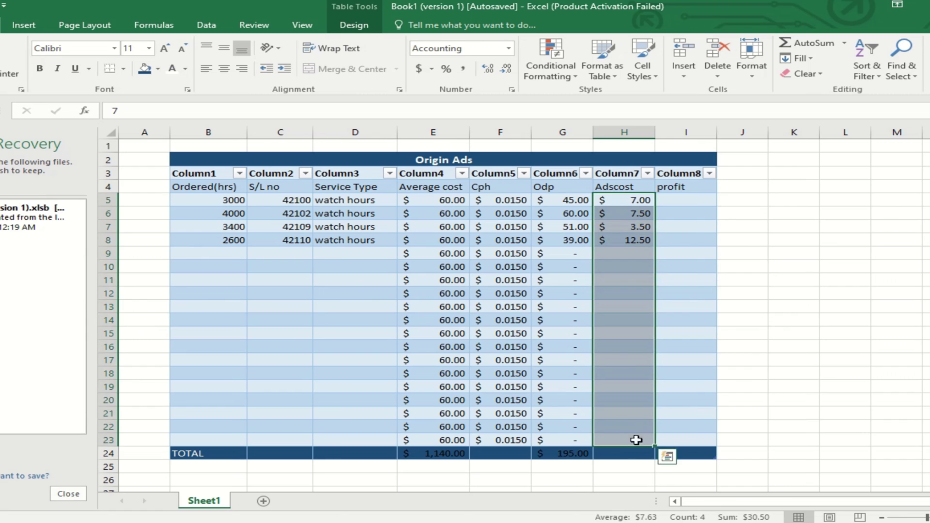
left_click(619, 453)
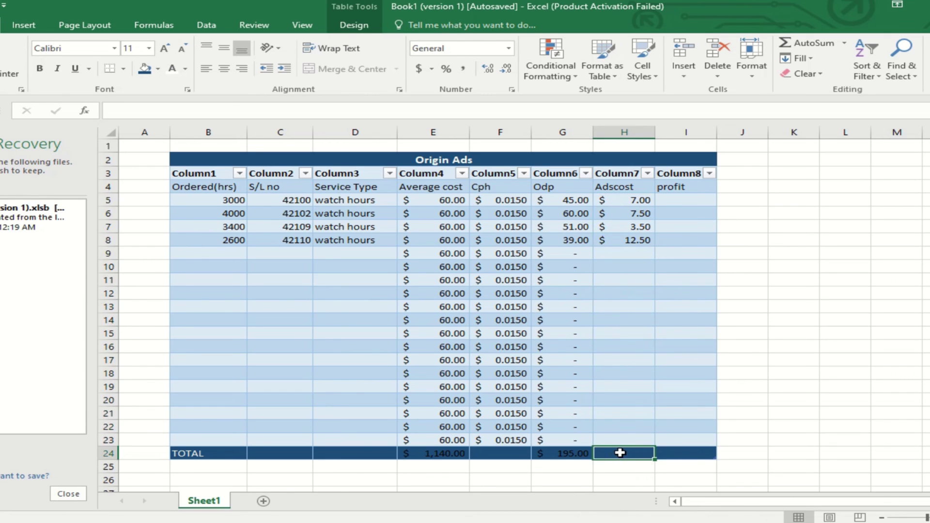
Enter =SUBTOTAL(109,H5:H23) in the Adscost total cell H24
left_click(226, 114)
type("=")
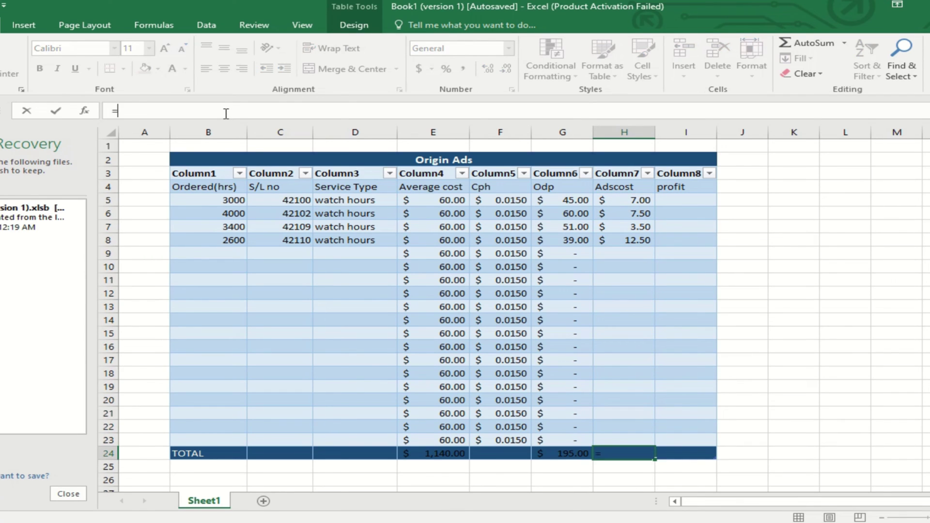
type("subtotal")
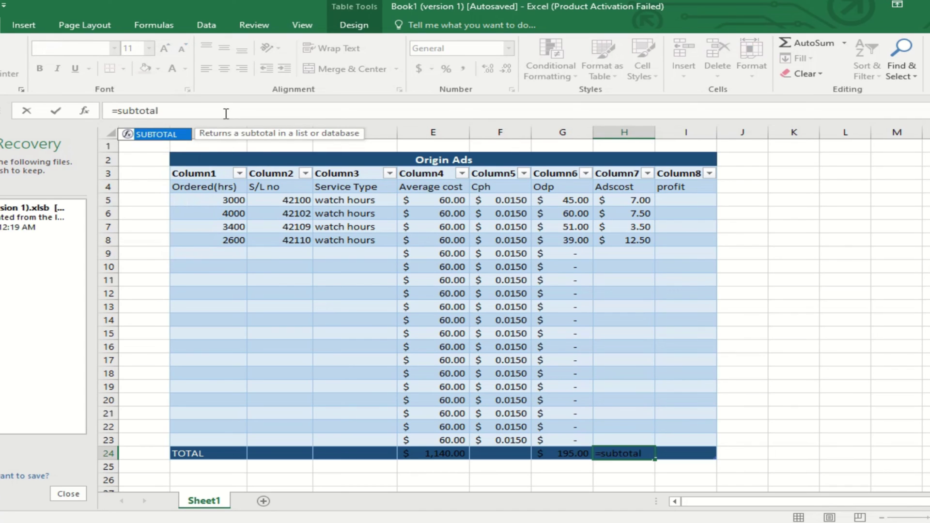
type("(109,")
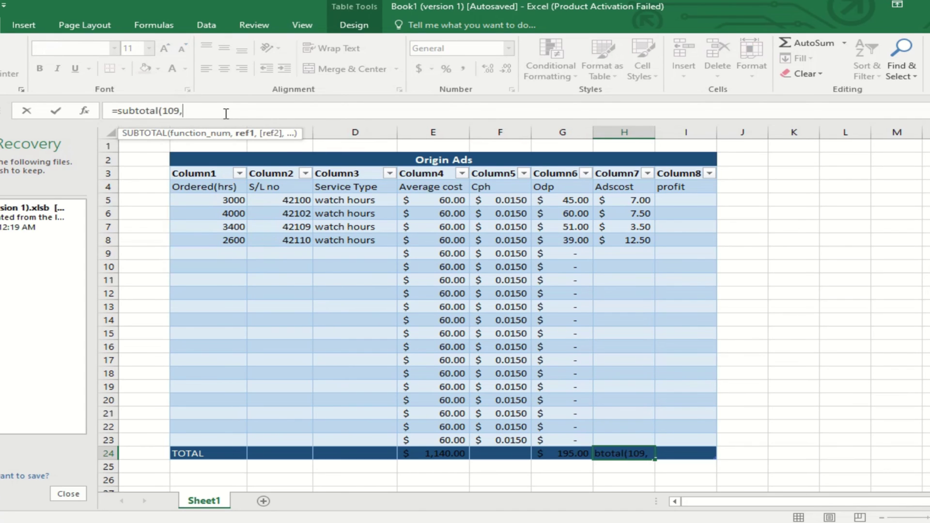
left_click_drag(606, 201, 637, 439)
key("Return")
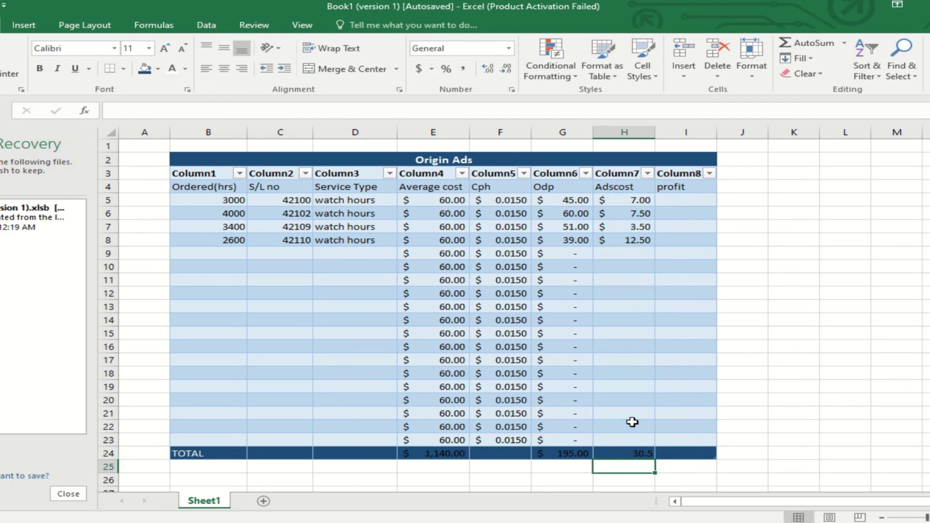
Give H24 US dollar accounting format so it shows $30.50
left_click(615, 452)
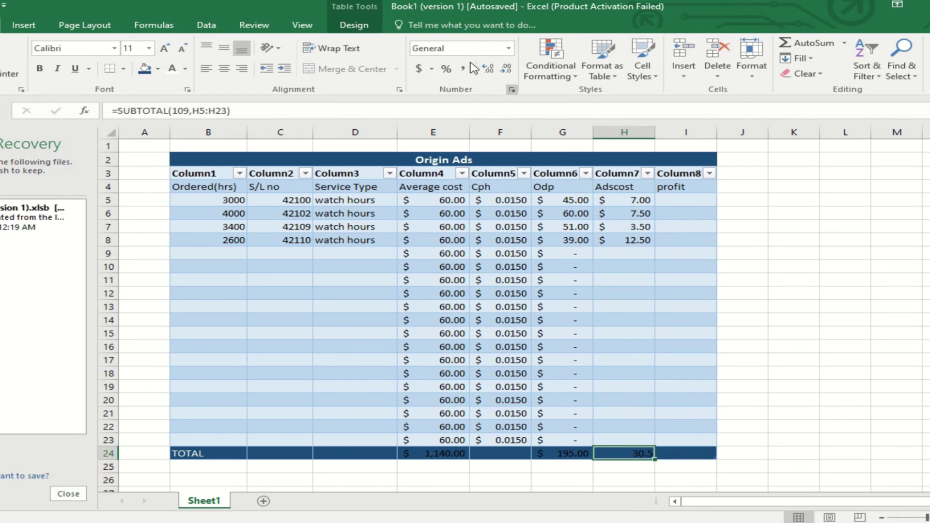
left_click(431, 68)
left_click(473, 118)
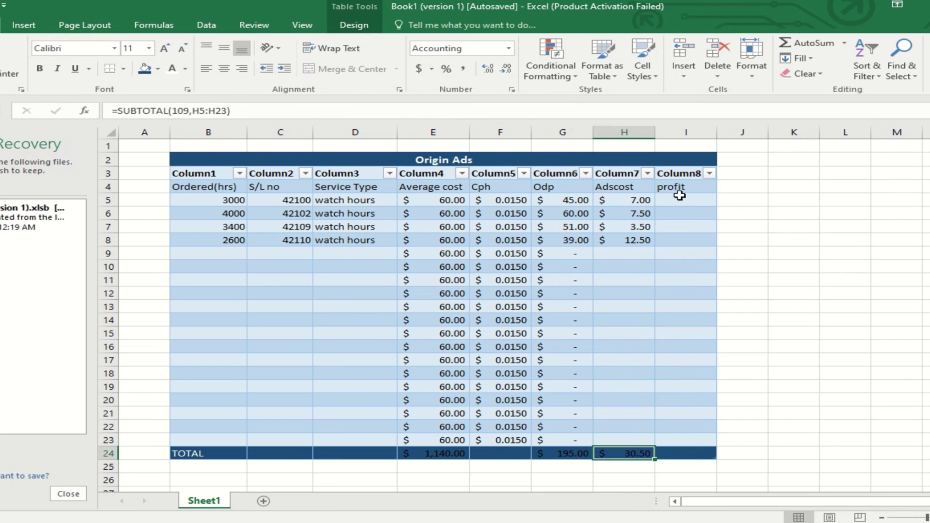
left_click_drag(676, 201, 707, 438)
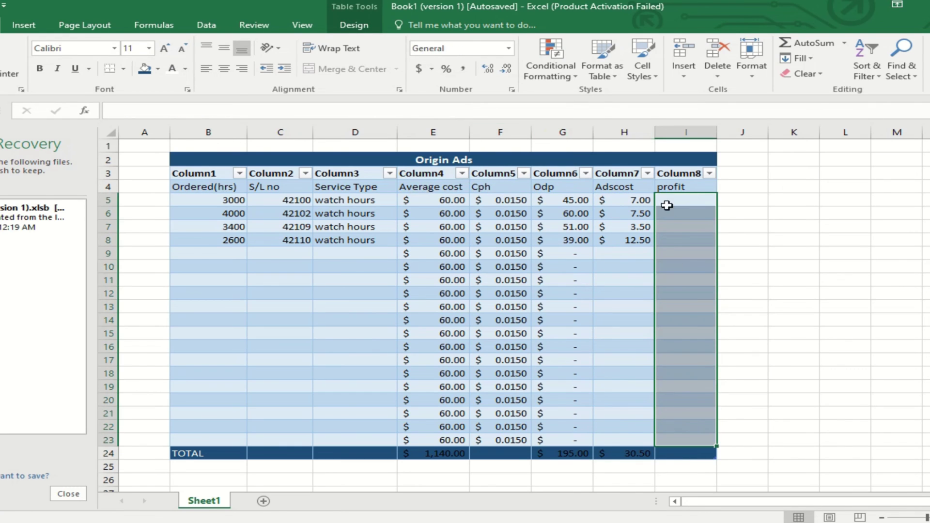
Apply $ accounting to the profit cells and enter =SUBTOTAL(109,I5:I23) in I24
left_click(431, 69)
left_click(503, 121)
left_click(703, 455)
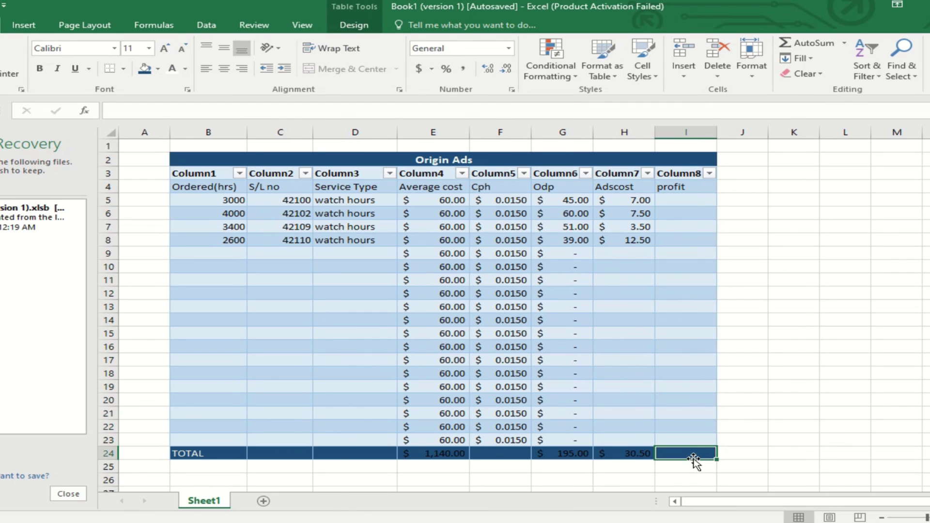
type("=")
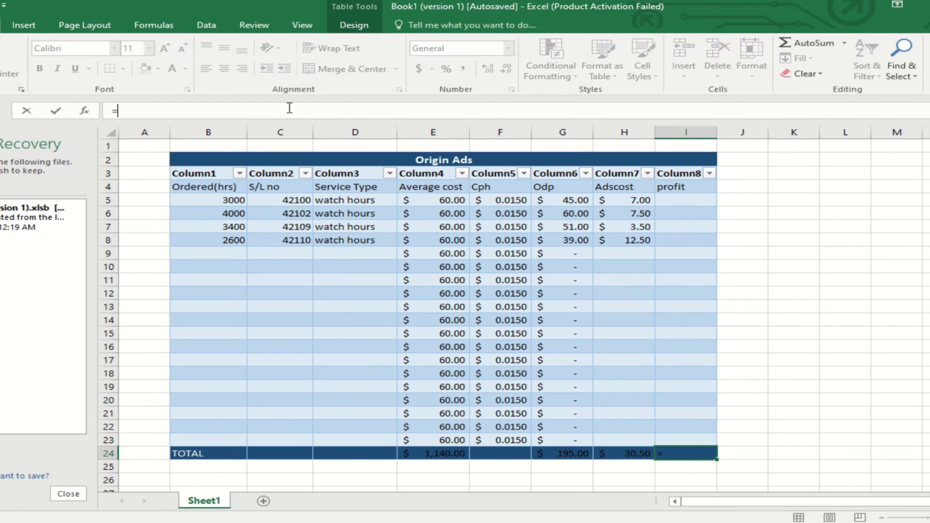
type("subtotal(")
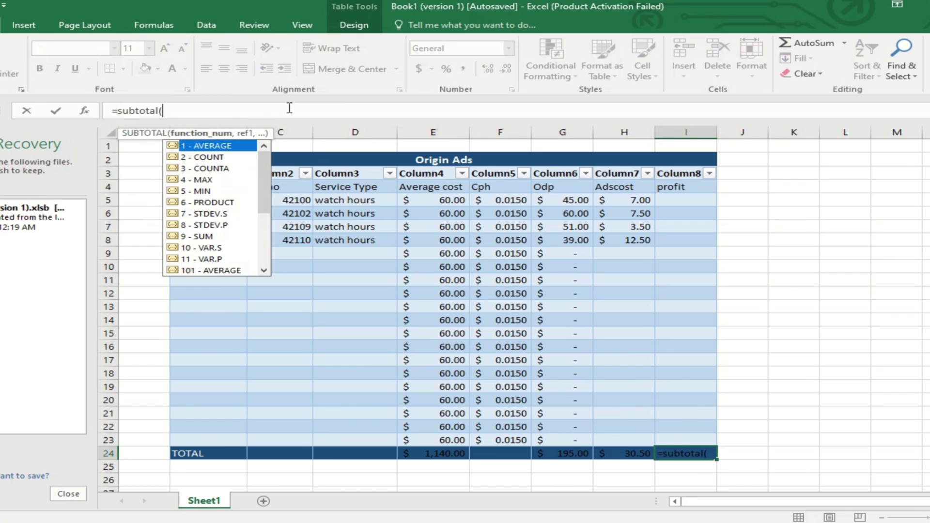
type("109,")
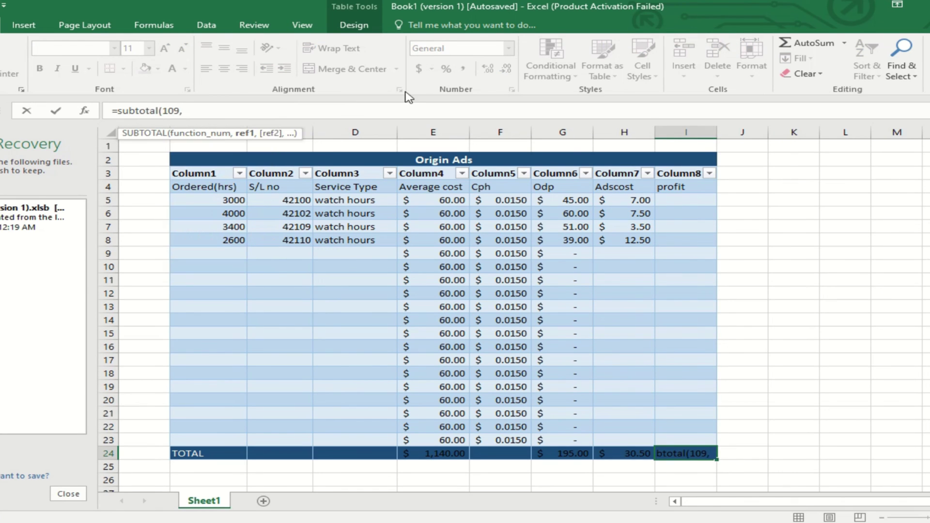
left_click_drag(669, 199, 685, 440)
type(")")
key("Return")
Apply US dollar accounting format to the whole profit column I5:I24
left_click_drag(666, 200, 708, 454)
left_click(419, 69)
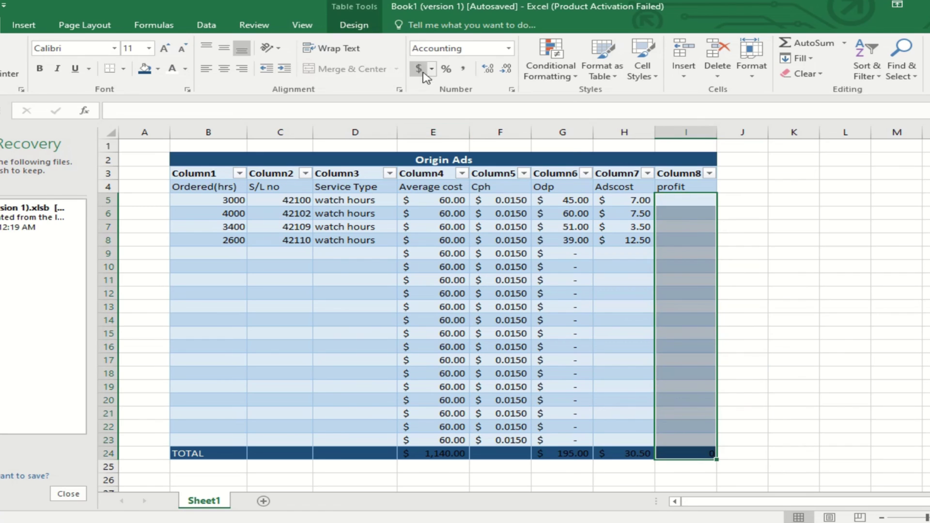
left_click(432, 69)
left_click(477, 119)
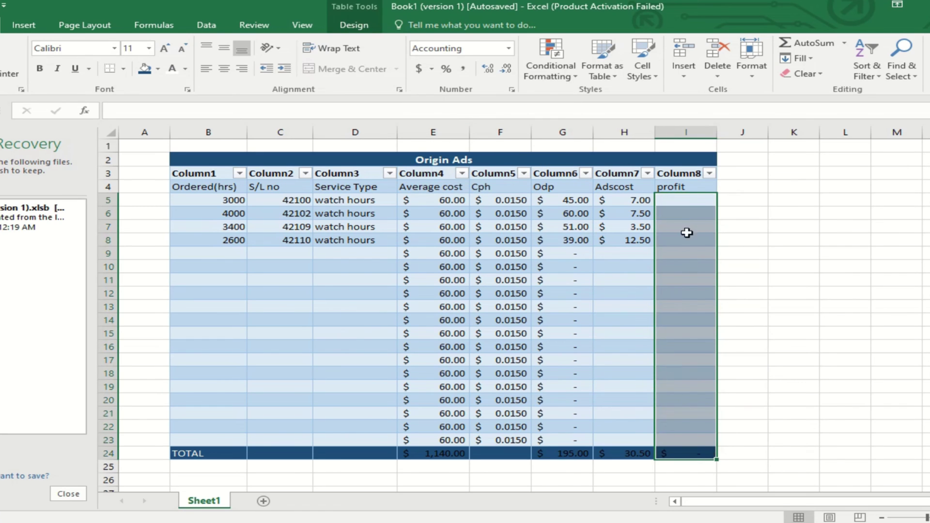
Begin the I5 profit formula with structured references to the Odp and Adscost columns
left_click(684, 202)
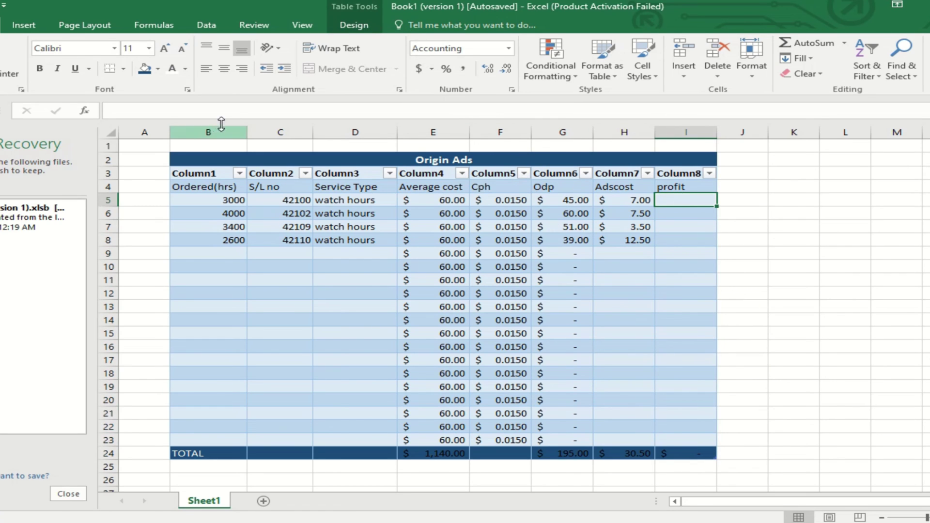
left_click(237, 115)
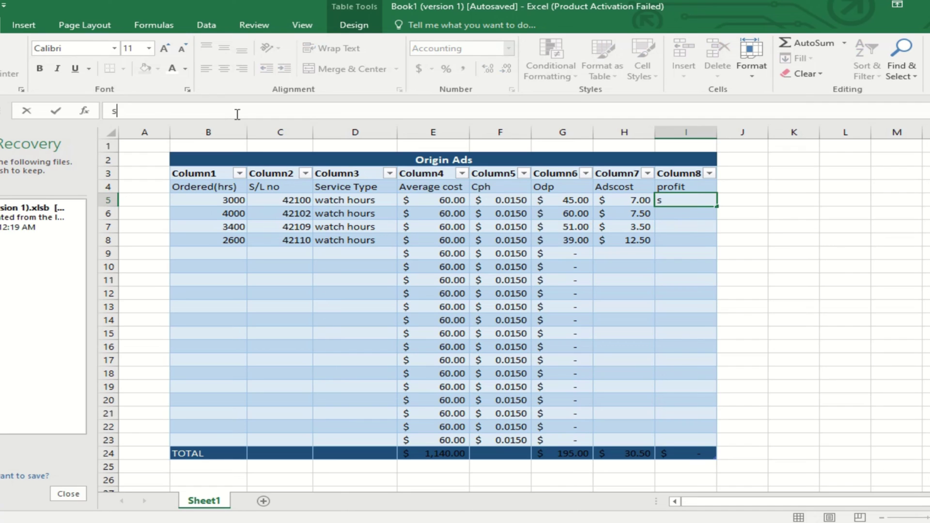
type("=[@")
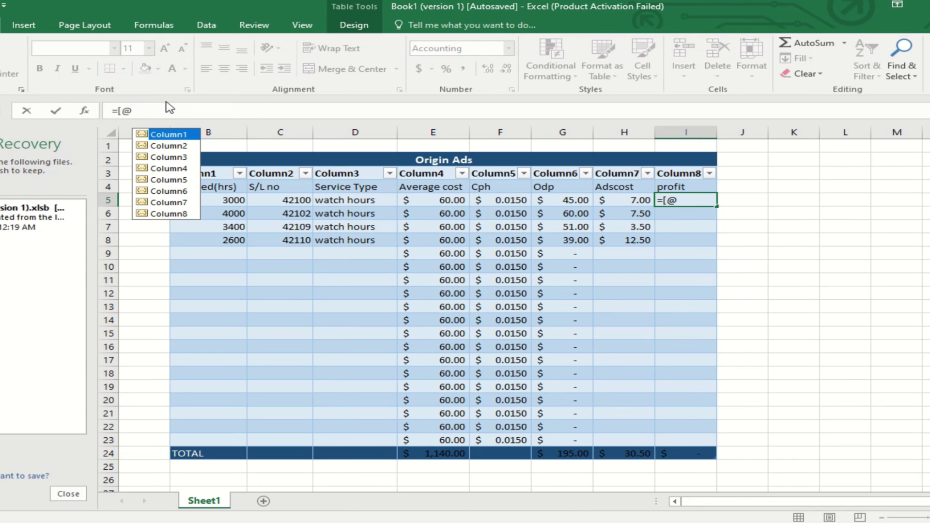
double_click(165, 202)
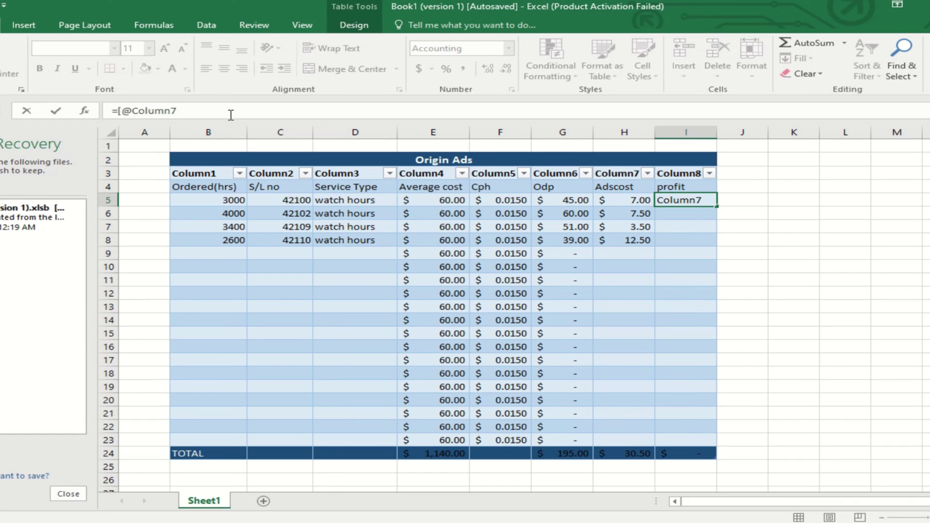
key("BackSpace")
type("8")
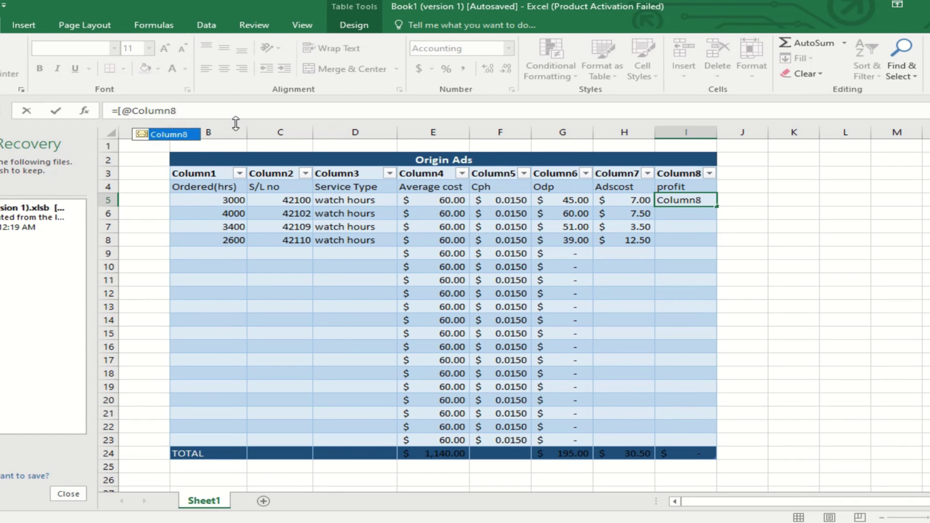
type("]-[@")
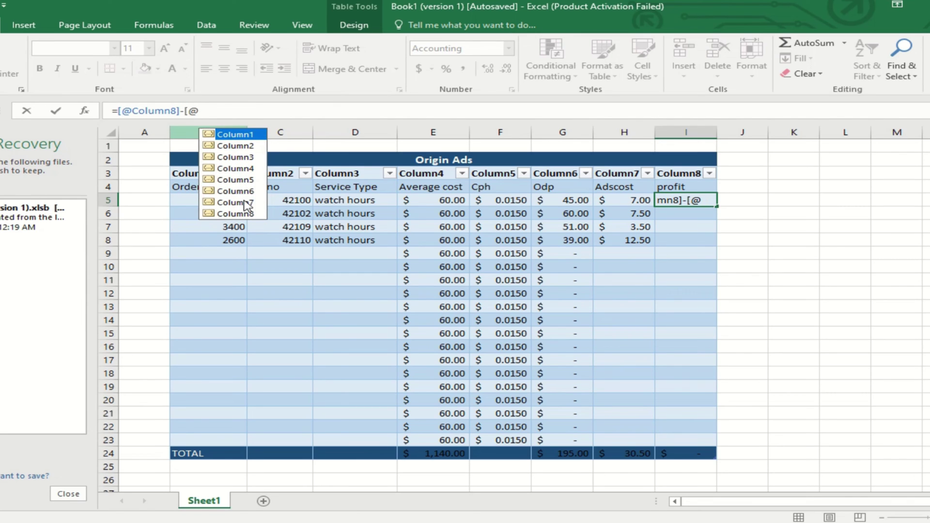
double_click(235, 202)
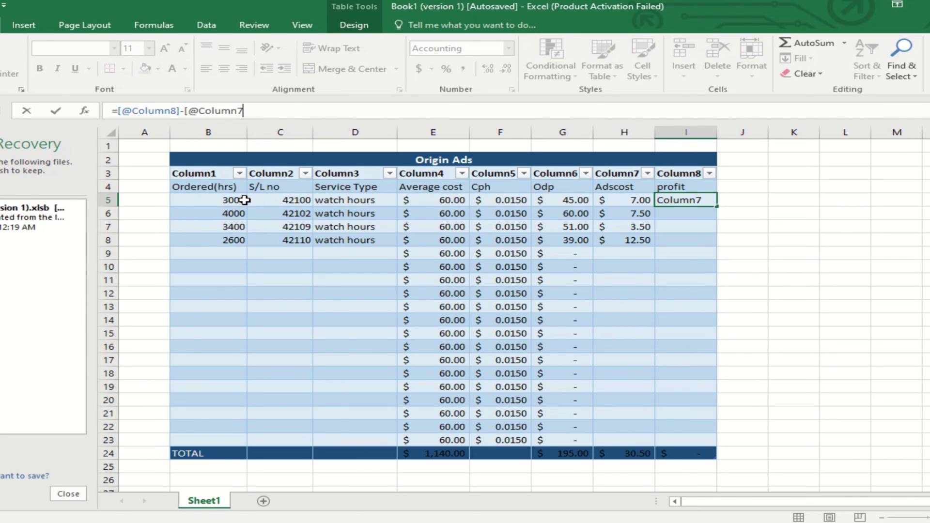
left_click(176, 111)
key("BackSpace")
type("6")
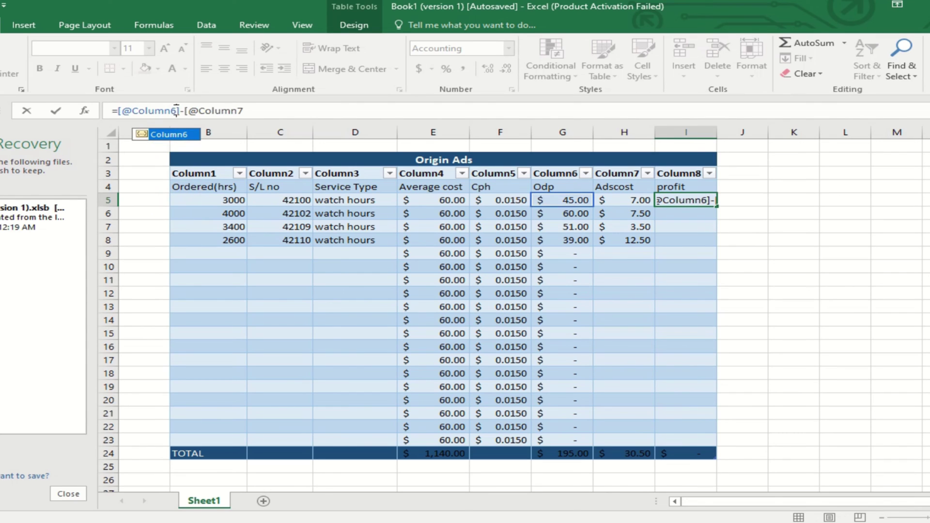
left_click(263, 106)
type("]")
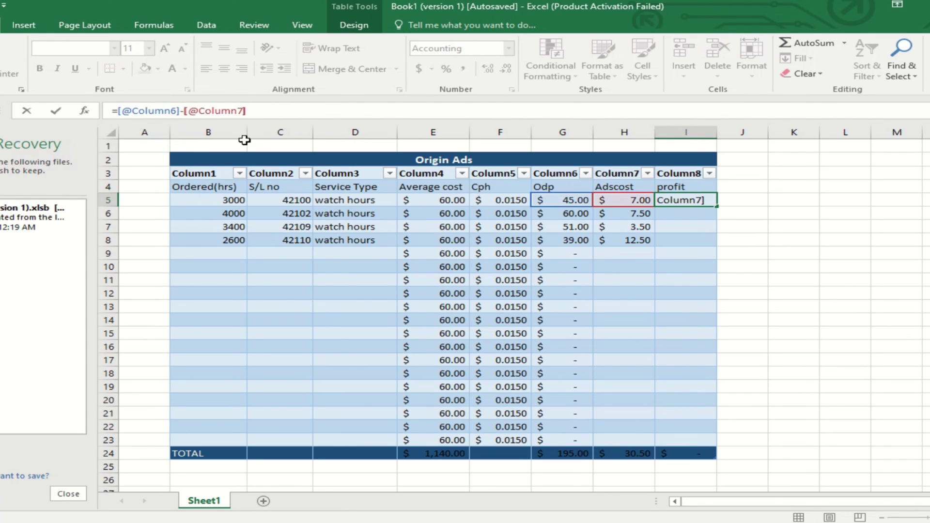
left_click_drag(253, 111, 109, 102)
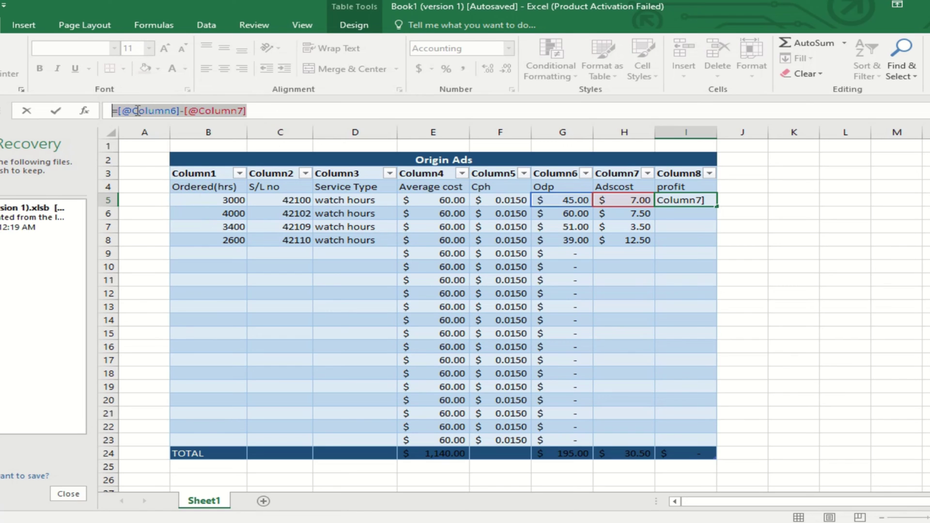
left_click(661, 213)
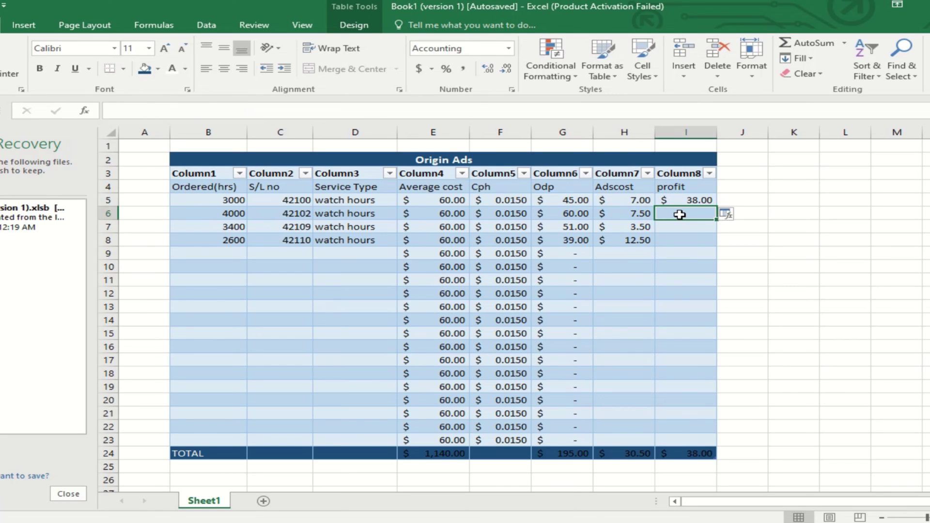
Paste the profit formula into I6 through I23, bringing the profit total to $164.50
key("ctrl+v")
key("Return")
key("ctrl+v")
key("Return")
key("ctrl+v")
key("Return")
key("ctrl+v")
key("Return")
key("ctrl+v")
key("Return")
key("ctrl+v")
key("Escape")
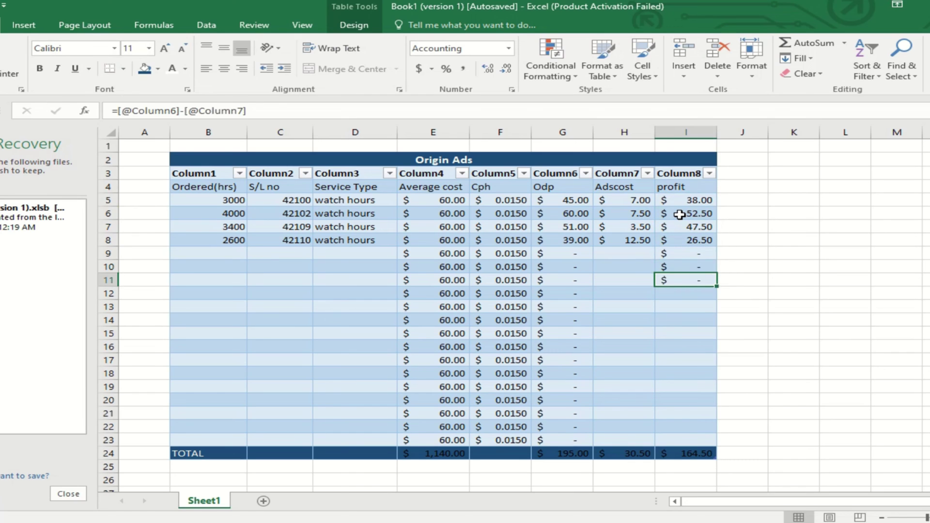
key("Return")
key("ctrl+v")
key("Return")
key("ctrl+v")
key("Return")
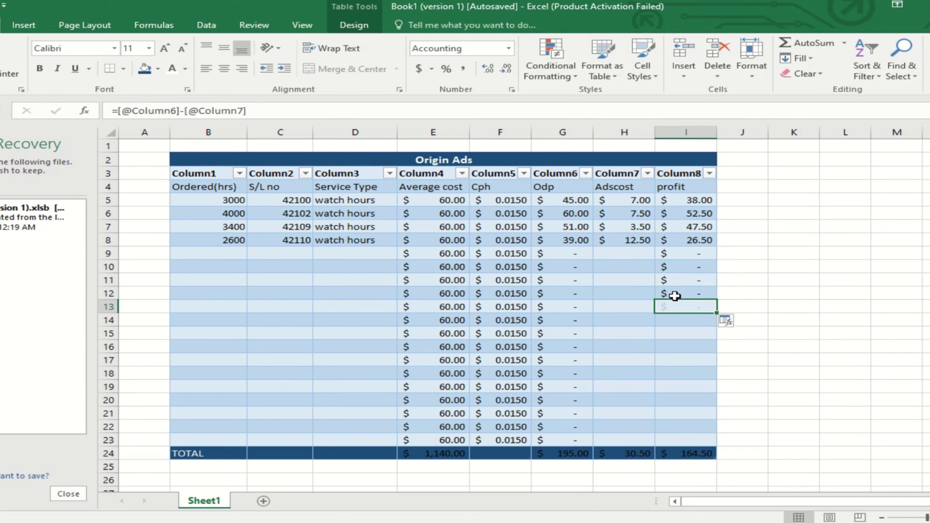
key("ctrl+v")
key("Return")
key("Return")
key("ctrl+v")
key("Return")
key("ctrl+v")
key("Return")
key("ctrl+v")
key("Return")
key("ctrl+v")
key("Return")
key("ctrl+v")
key("Return")
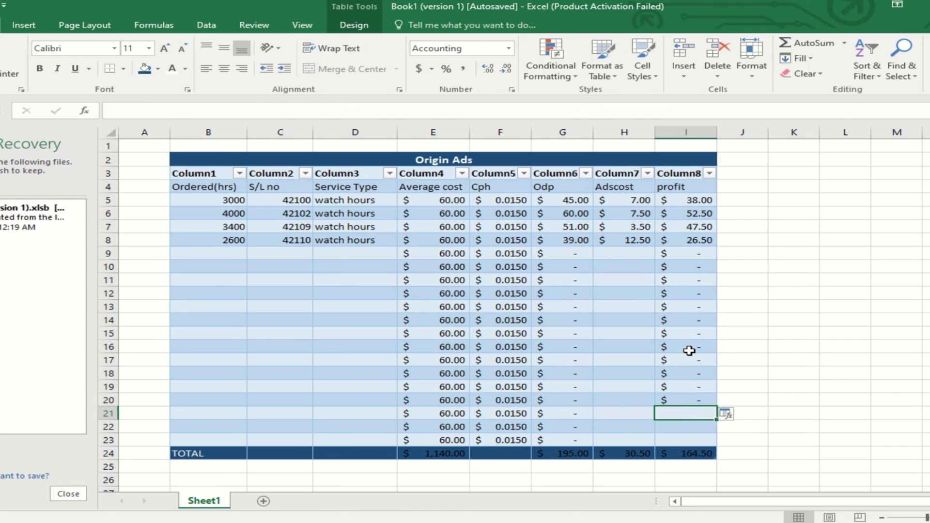
key("ctrl+v")
key("Return")
key("ctrl+v")
key("Return")
key("ctrl+v")
key("Return")
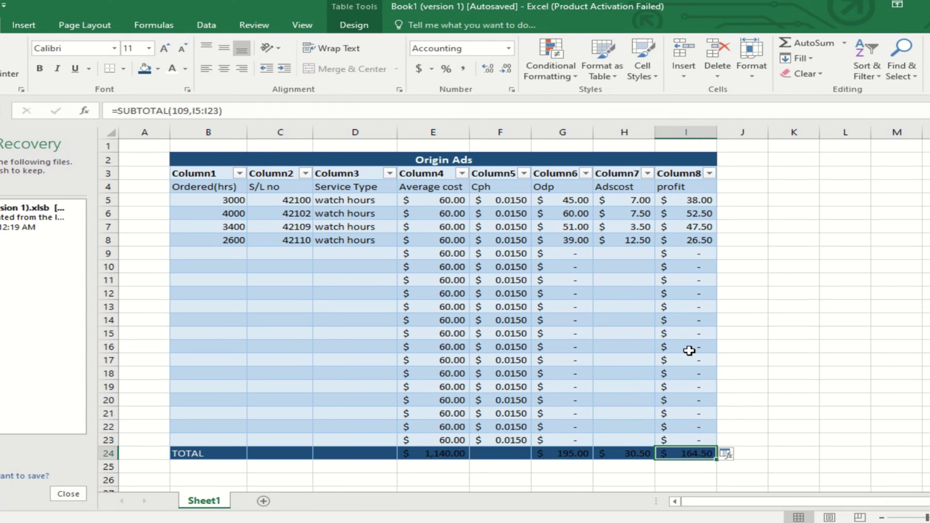
left_click(816, 399)
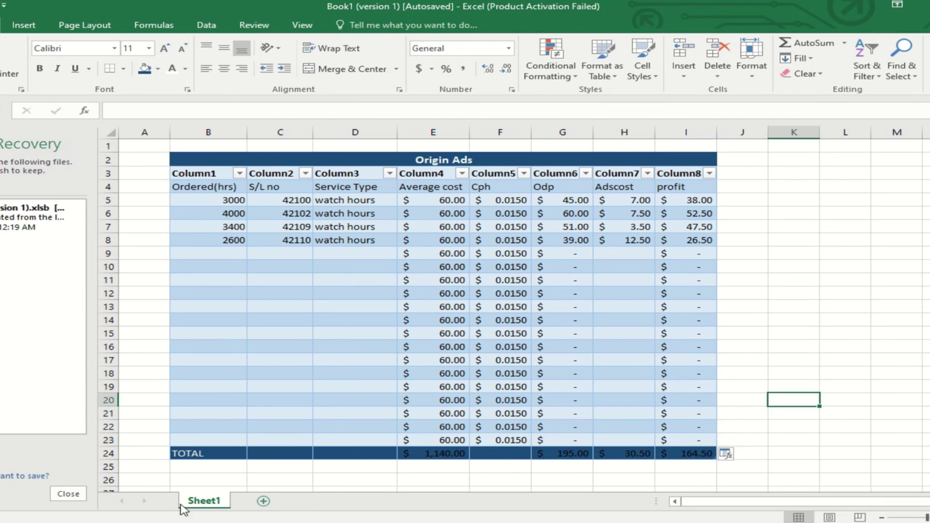
Make the Odp total G24 and the Adscost and profit totals H24:I24 white
left_click(423, 452)
left_click(185, 68)
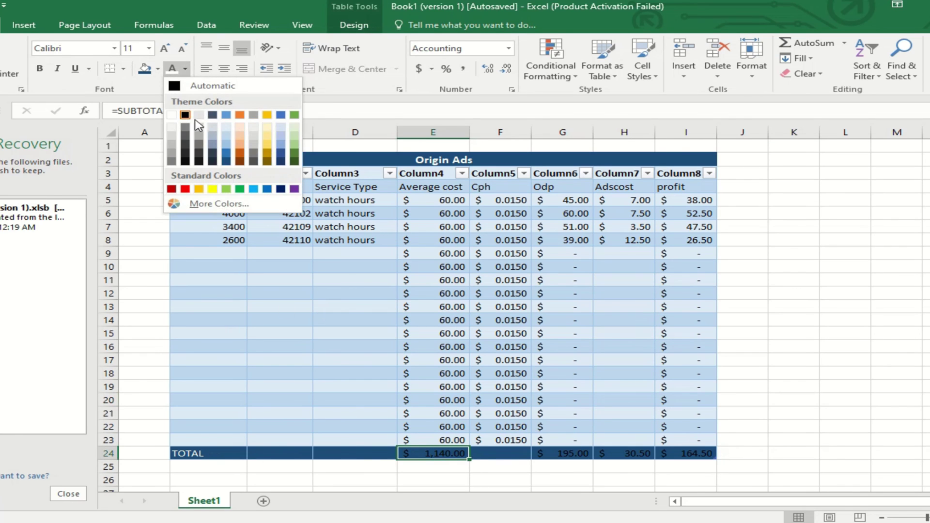
key("Escape")
left_click(562, 455)
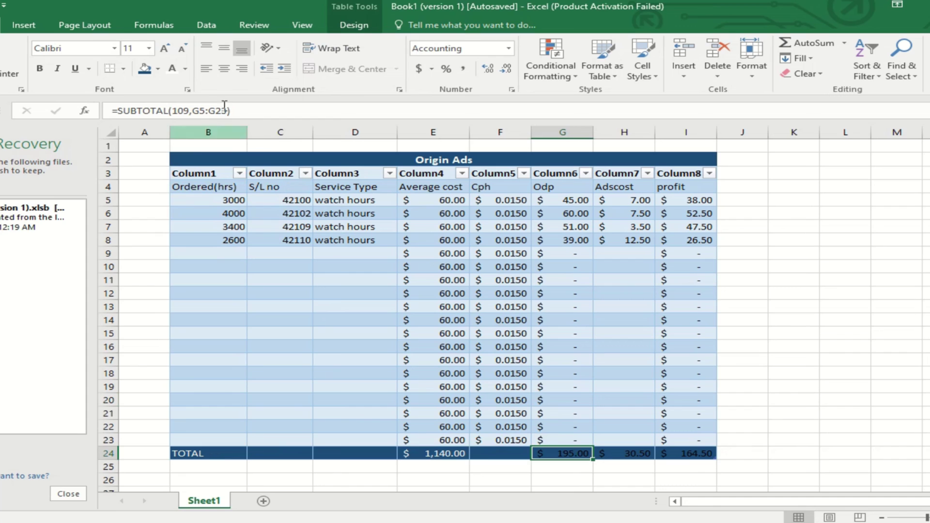
left_click(187, 68)
left_click(174, 112)
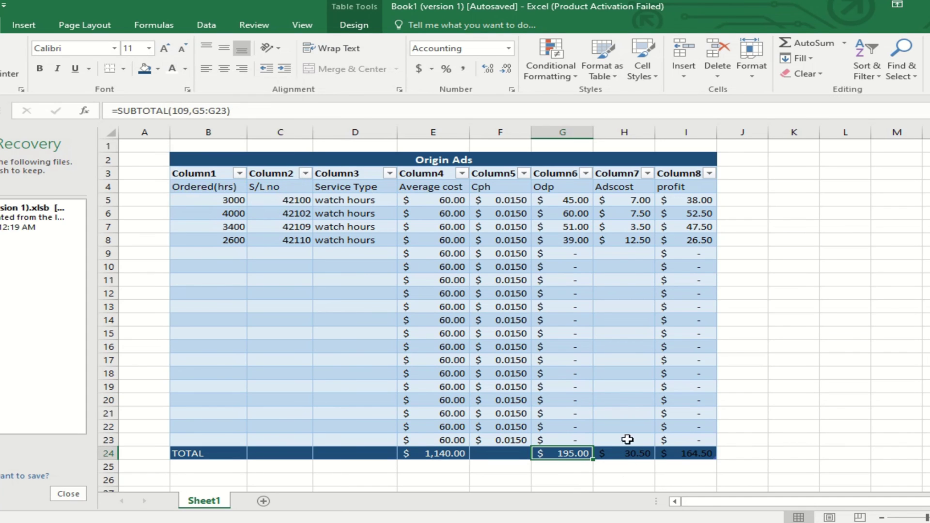
left_click_drag(608, 453, 683, 454)
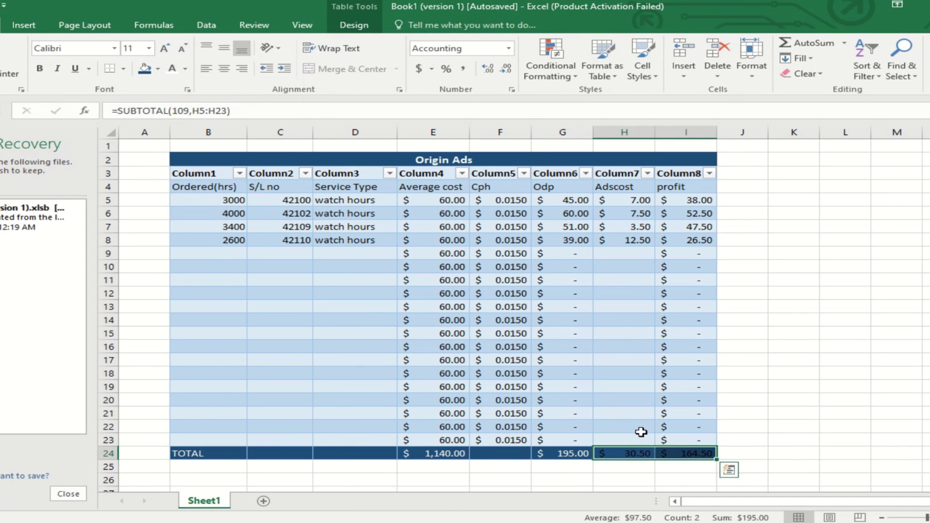
left_click(185, 69)
left_click(175, 112)
left_click(730, 458)
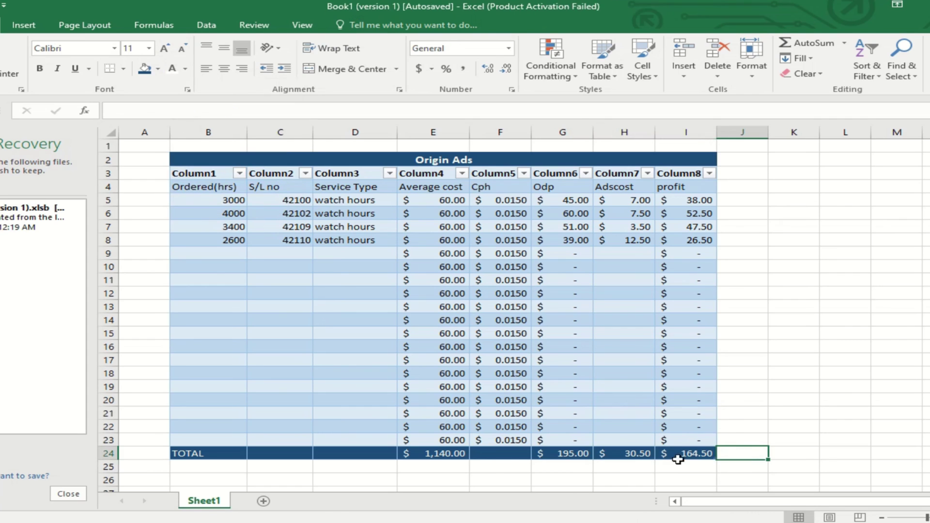
left_click(228, 254)
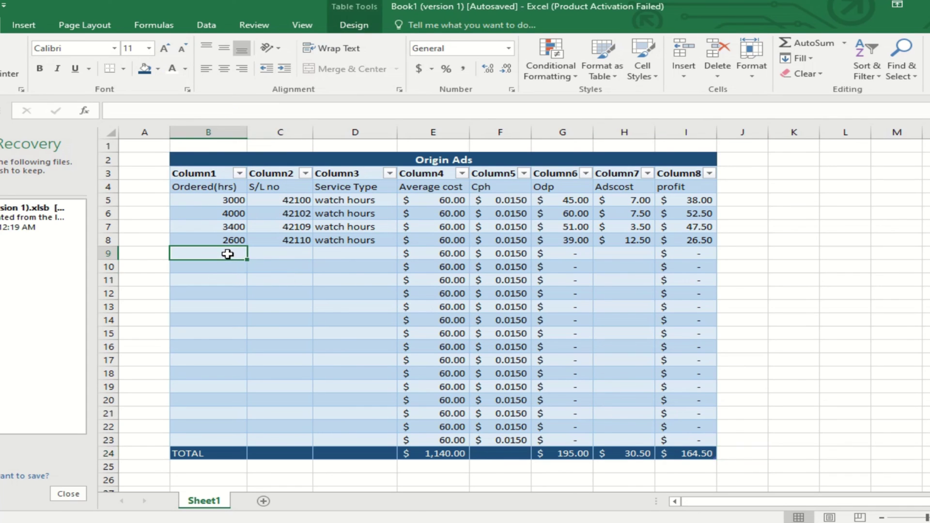
Enter 3300 hours in B9 and Adscost 10, 7, 4, 10.5, 11.5, 8.5, 13 in H9:H15
type("3300")
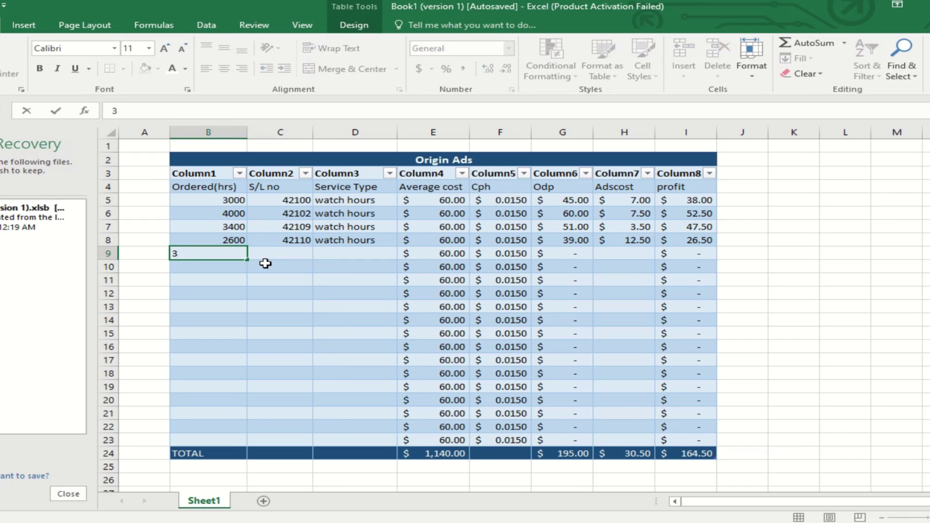
left_click(291, 256)
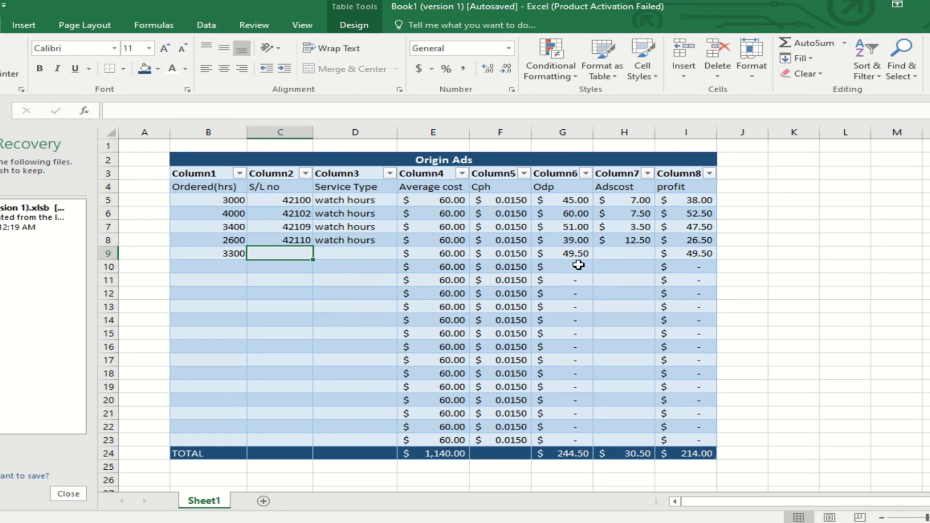
left_click(617, 251)
double_click(617, 251)
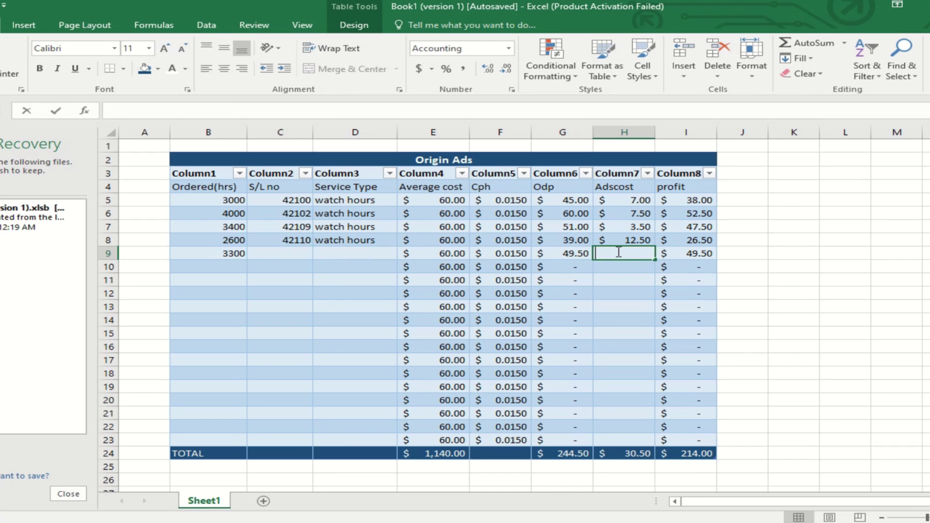
type("10")
key("Return")
type("7")
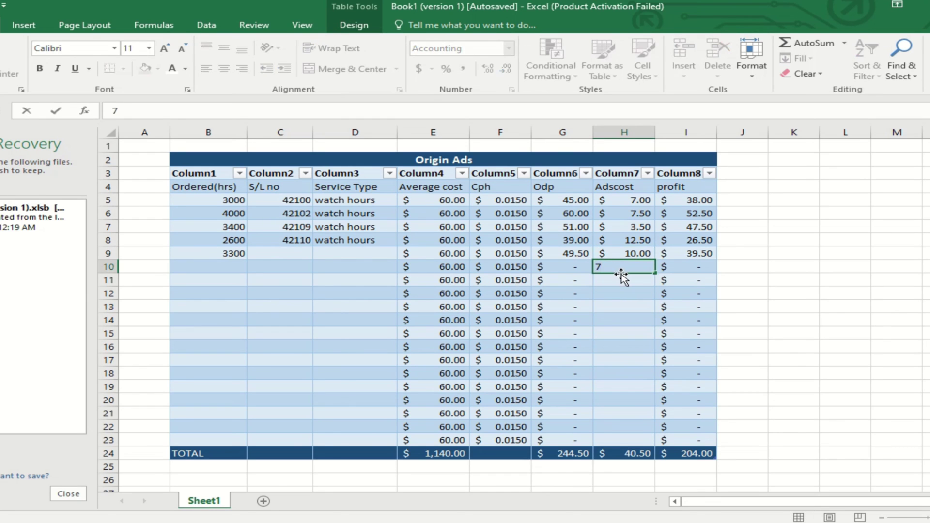
key("Return")
type("4")
left_click(628, 294)
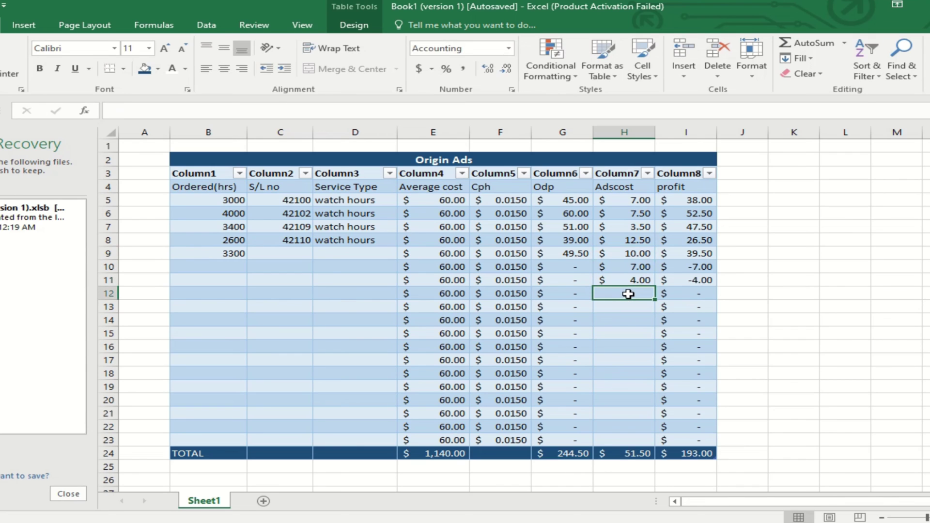
type("10.5")
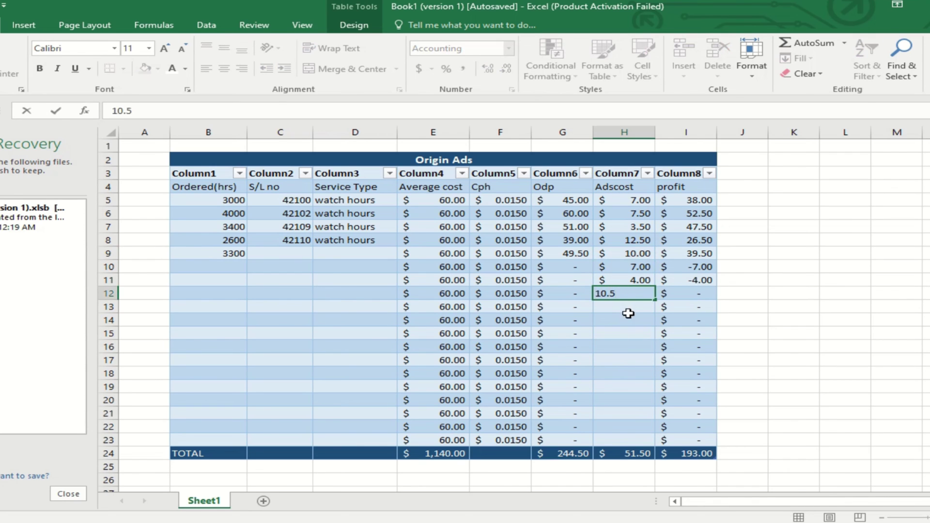
key("Return")
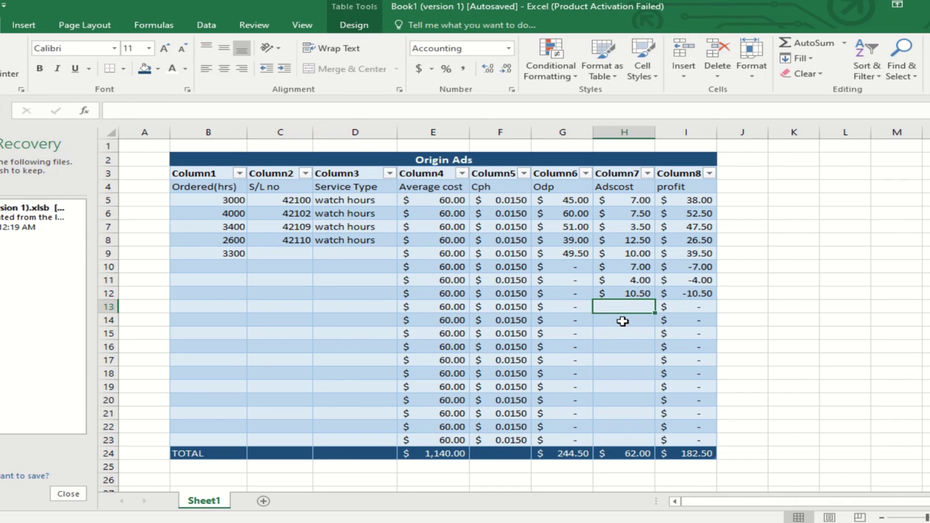
type("11.5")
key("Return")
type("8")
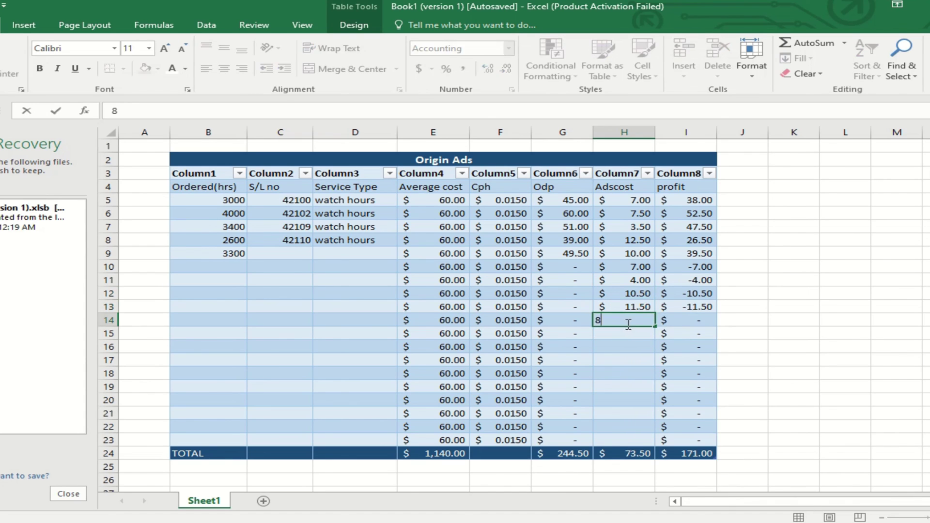
type(".5")
key("Return")
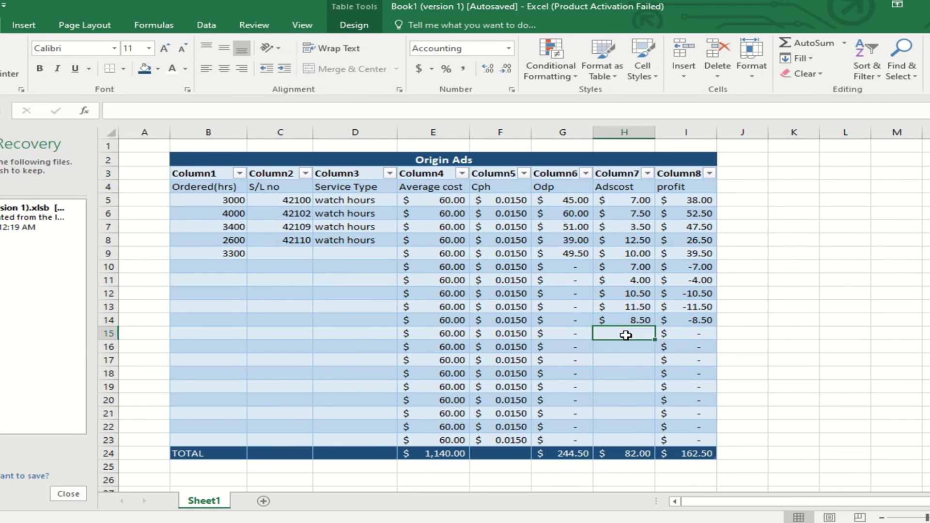
type("13")
key("Return")
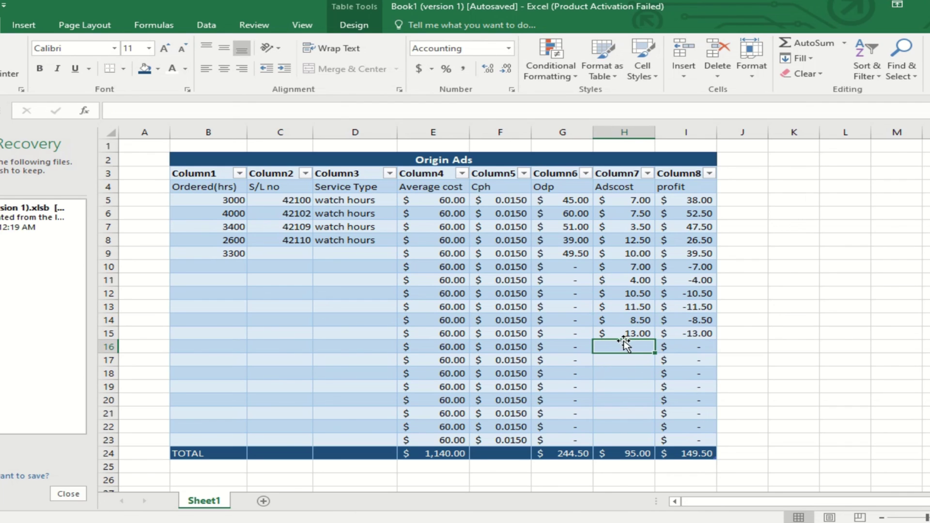
Enter Adscost 17, 9, 5, 6.5, 13, 8, 8.5, 10.5 in H16:H23, then start typing 54 in C9
type("17")
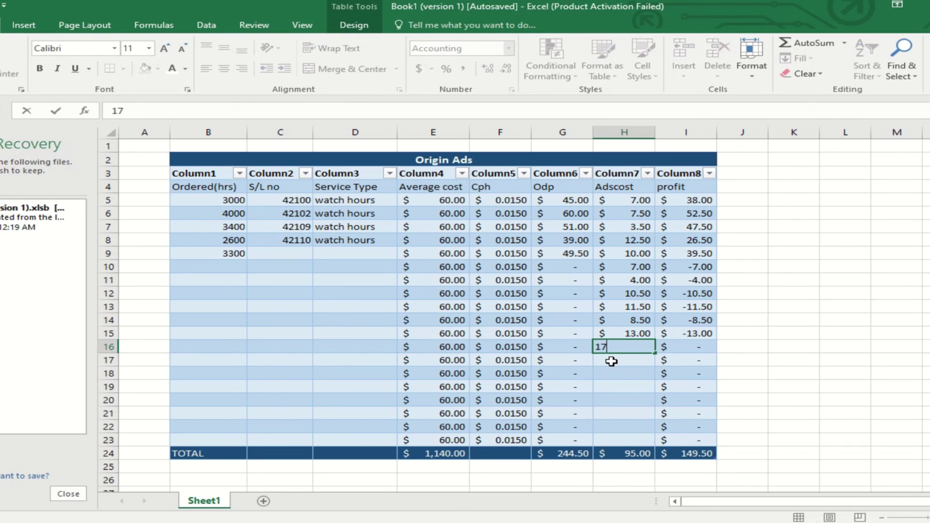
key("Return")
type("9")
key("Return")
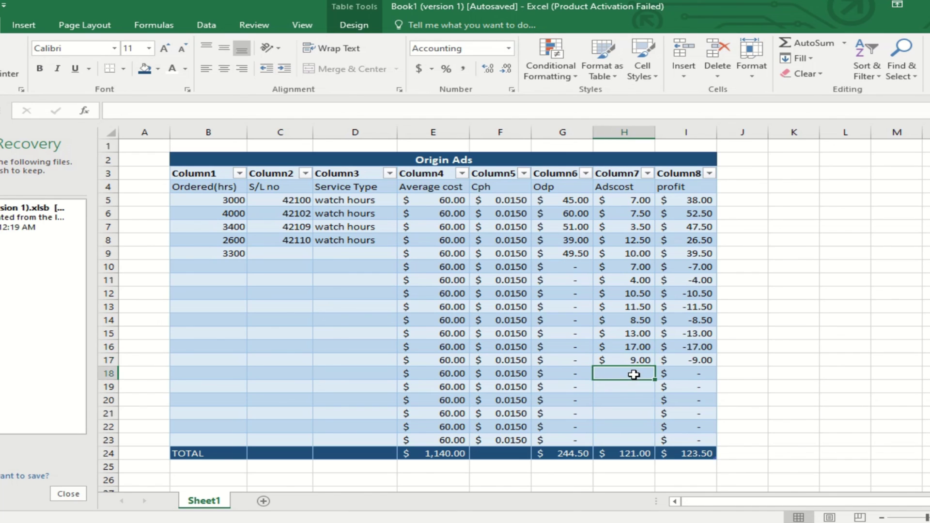
type("5")
key("Return")
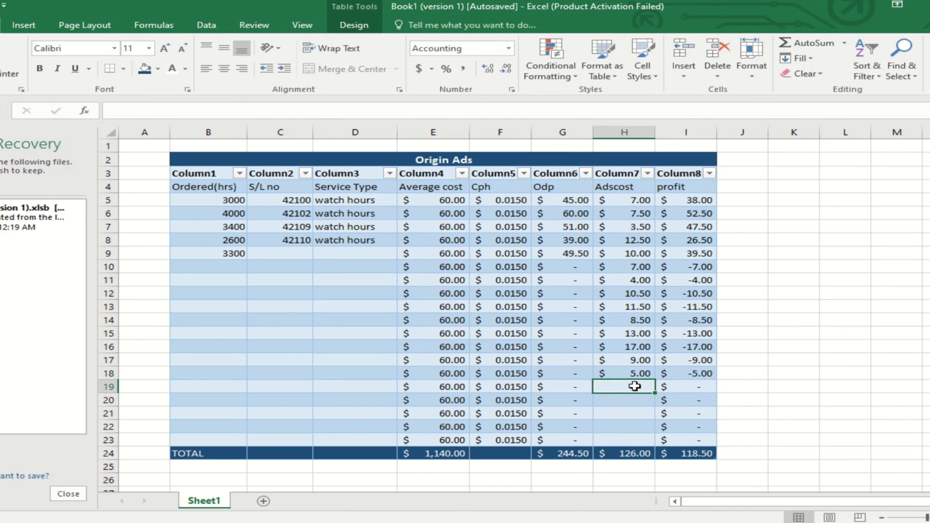
type("6.5")
key("Return")
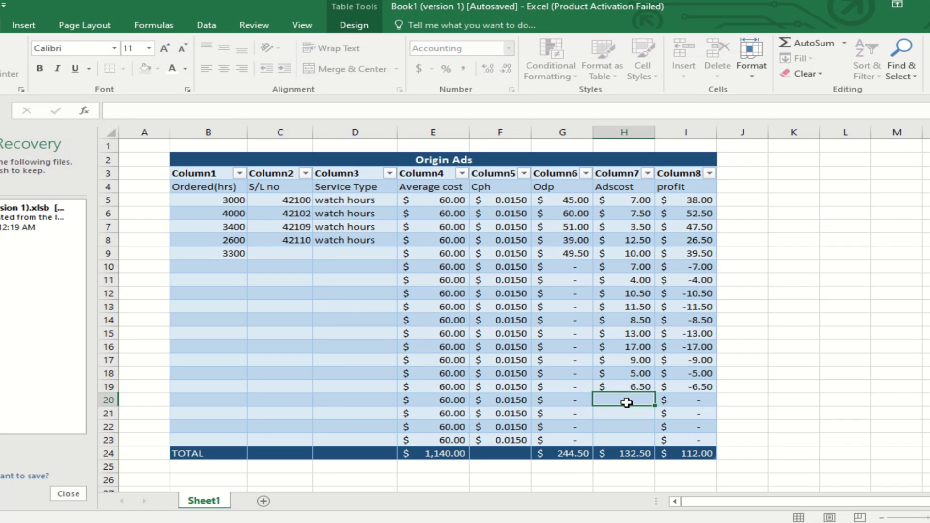
type("13")
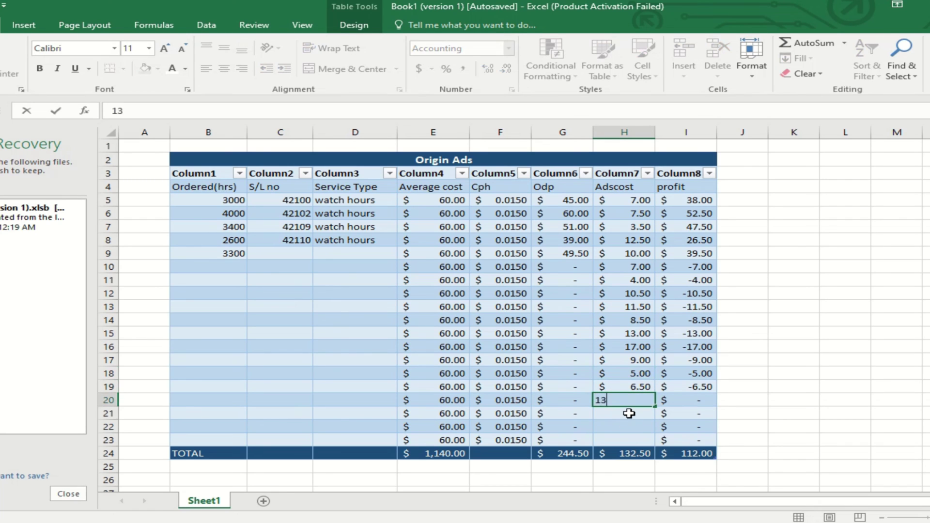
key("Return")
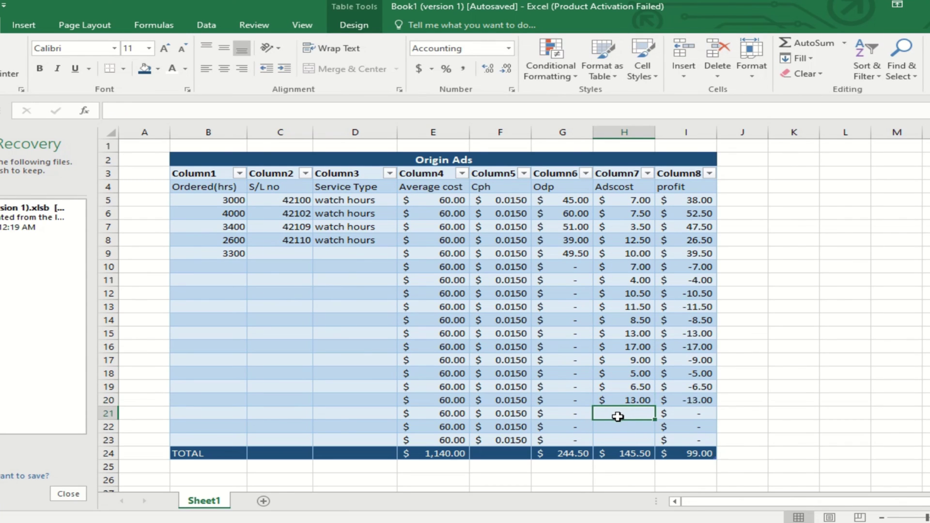
type("8")
key("Return")
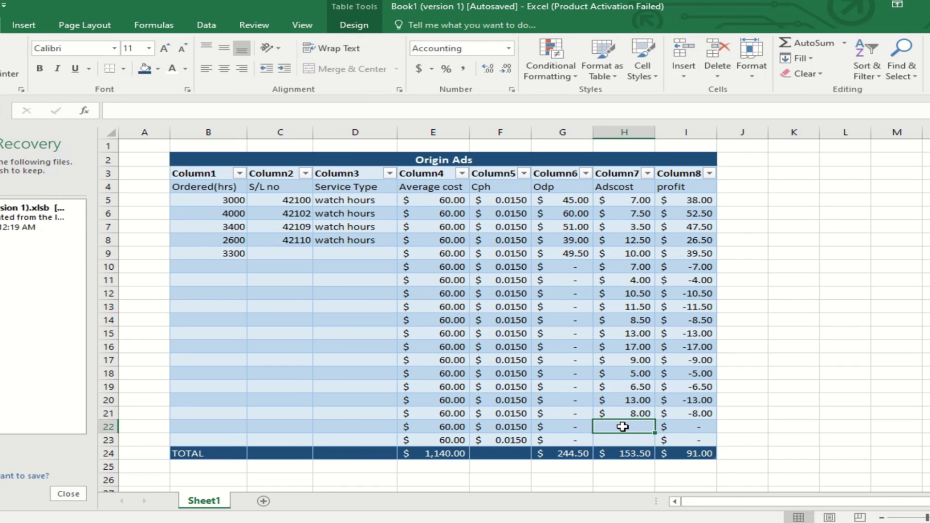
type("8.5")
key("Return")
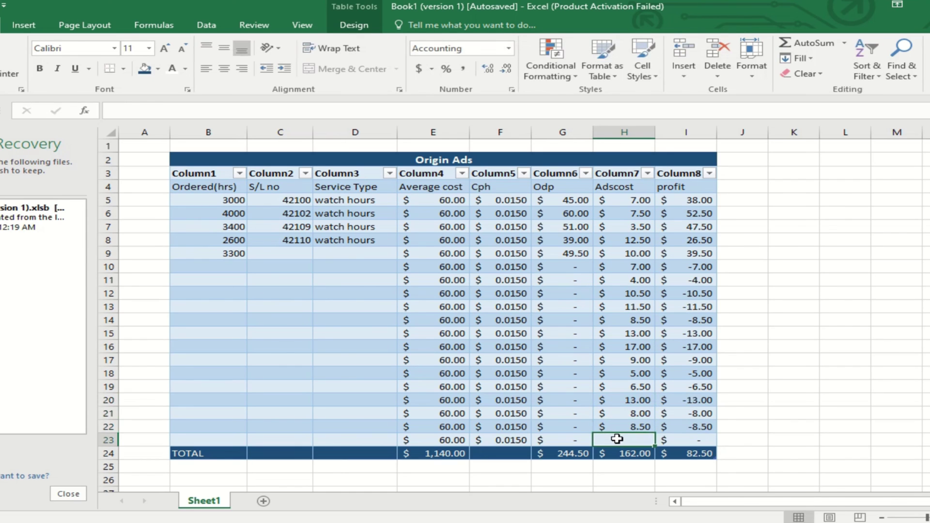
type("10.5")
left_click(561, 439)
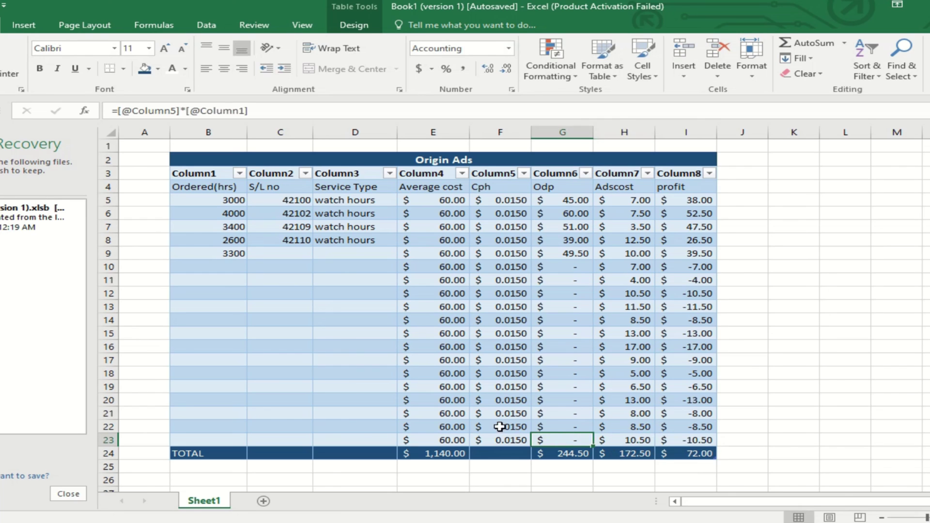
left_click(230, 270)
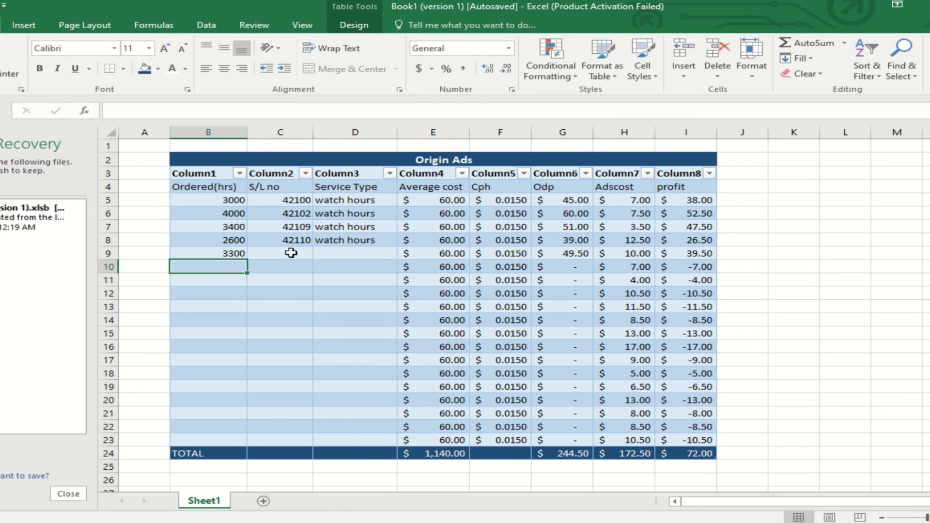
left_click(301, 254)
type("54")
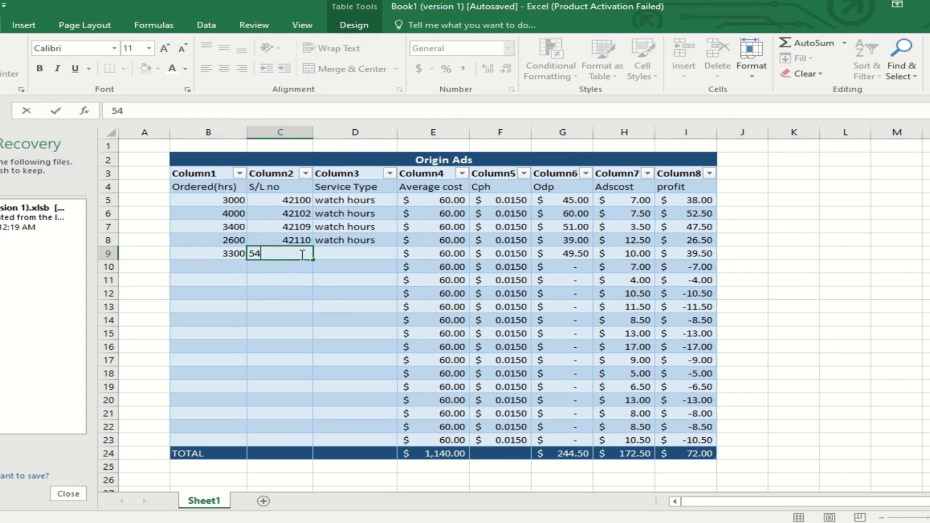